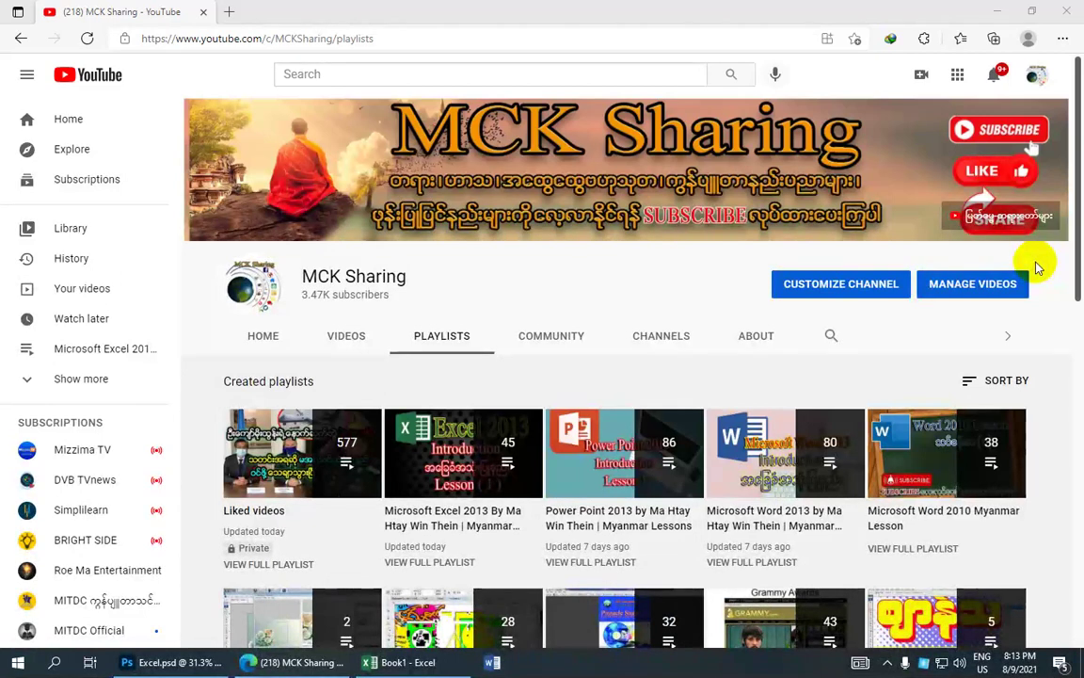
Minimize the YouTube channel page in Edge and bring the Book1 Excel workbook to the front.
{"action": "left_click", "coordinate": [997, 11]}
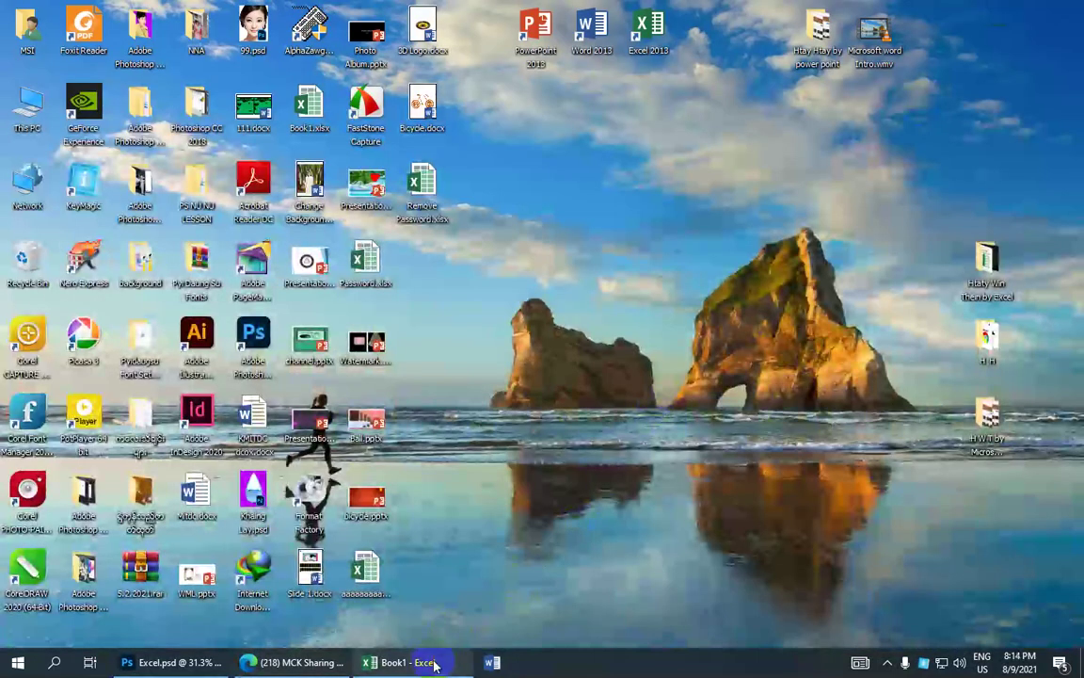
{"action": "left_click", "coordinate": [423, 661]}
{"action": "left_click", "coordinate": [392, 264]}
{"action": "left_click", "coordinate": [144, 249]}
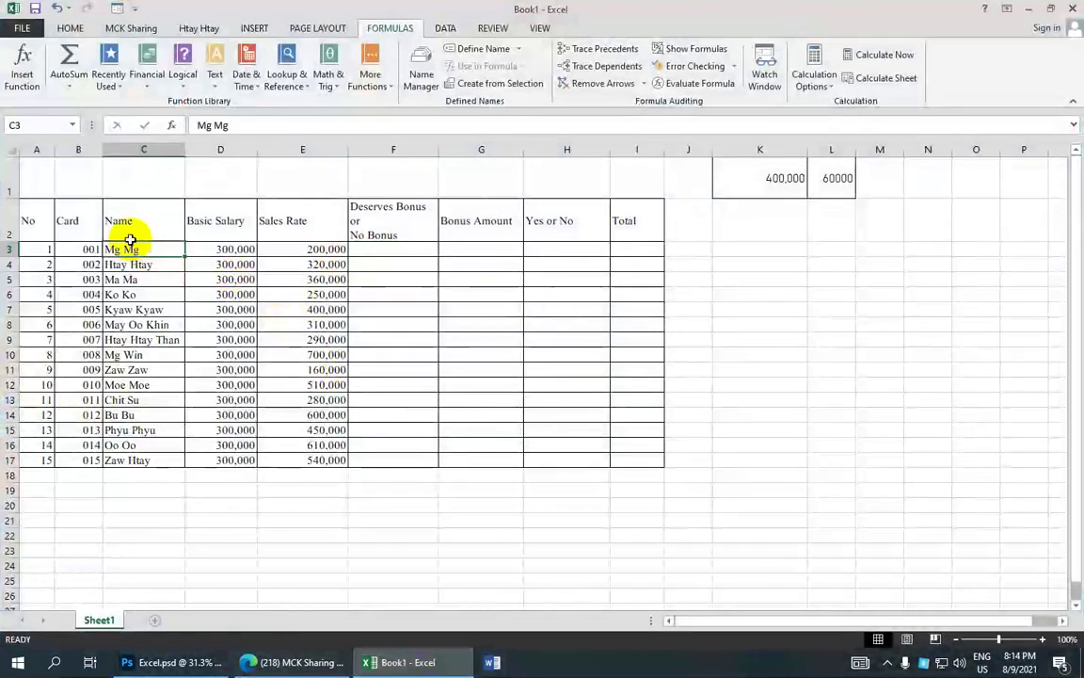
{"action": "left_click", "coordinate": [36, 217]}
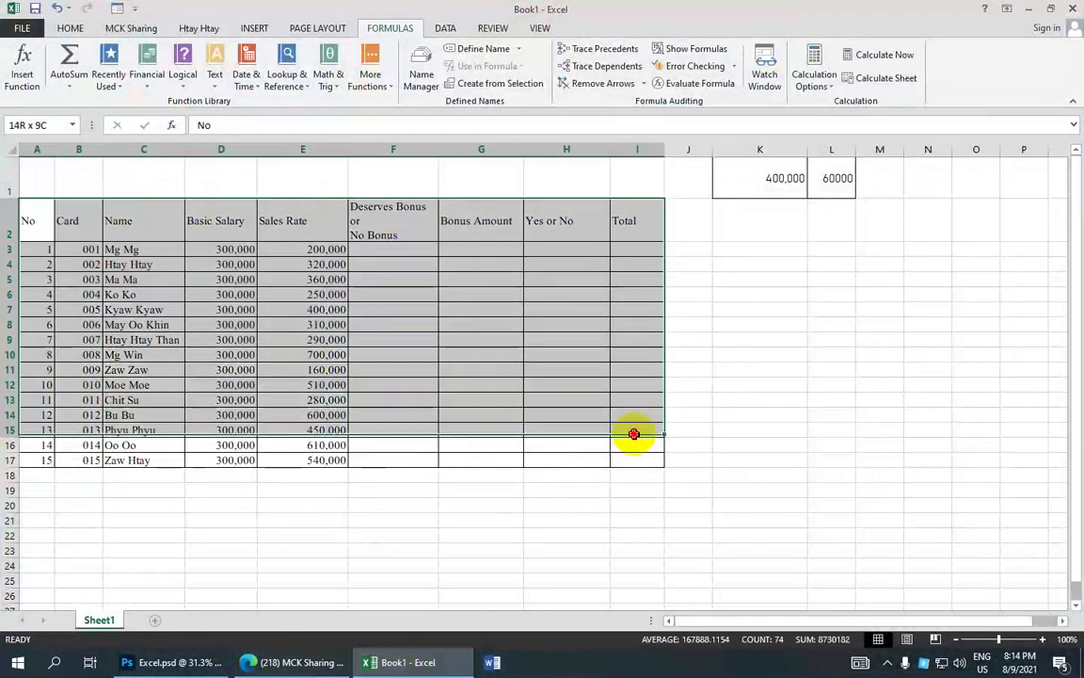
{"action": "left_click_drag", "start_coordinate": [36, 216], "coordinate": [640, 460]}
{"action": "left_click", "coordinate": [158, 264]}
{"action": "left_click", "coordinate": [158, 249]}
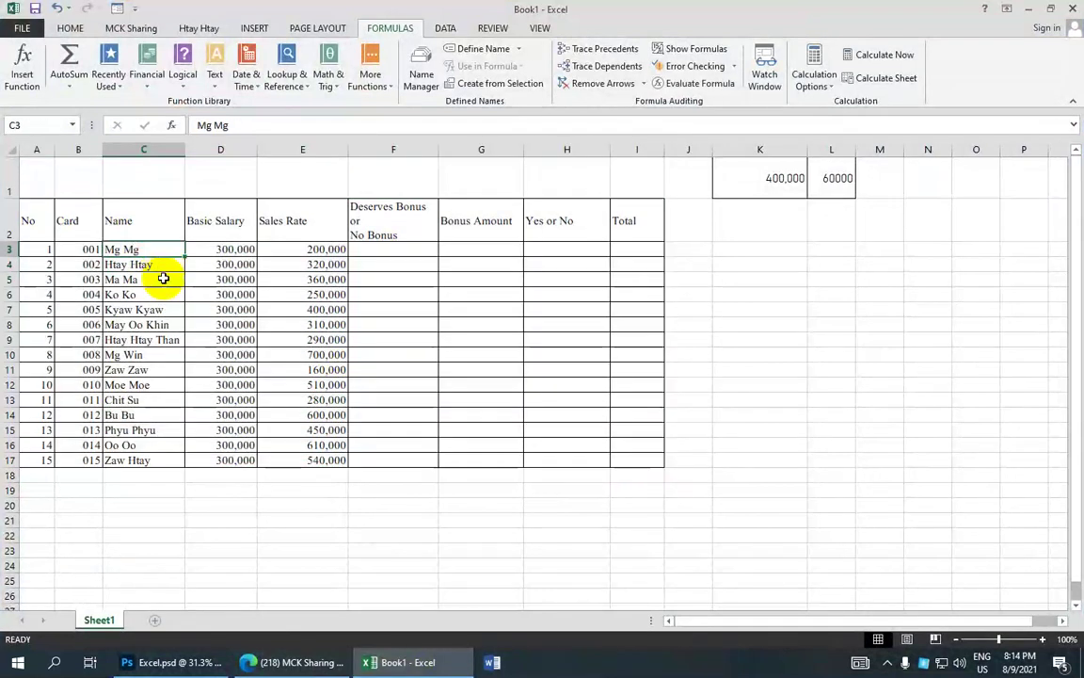
{"action": "left_click", "coordinate": [162, 279]}
{"action": "left_click", "coordinate": [158, 249]}
{"action": "left_click", "coordinate": [162, 264]}
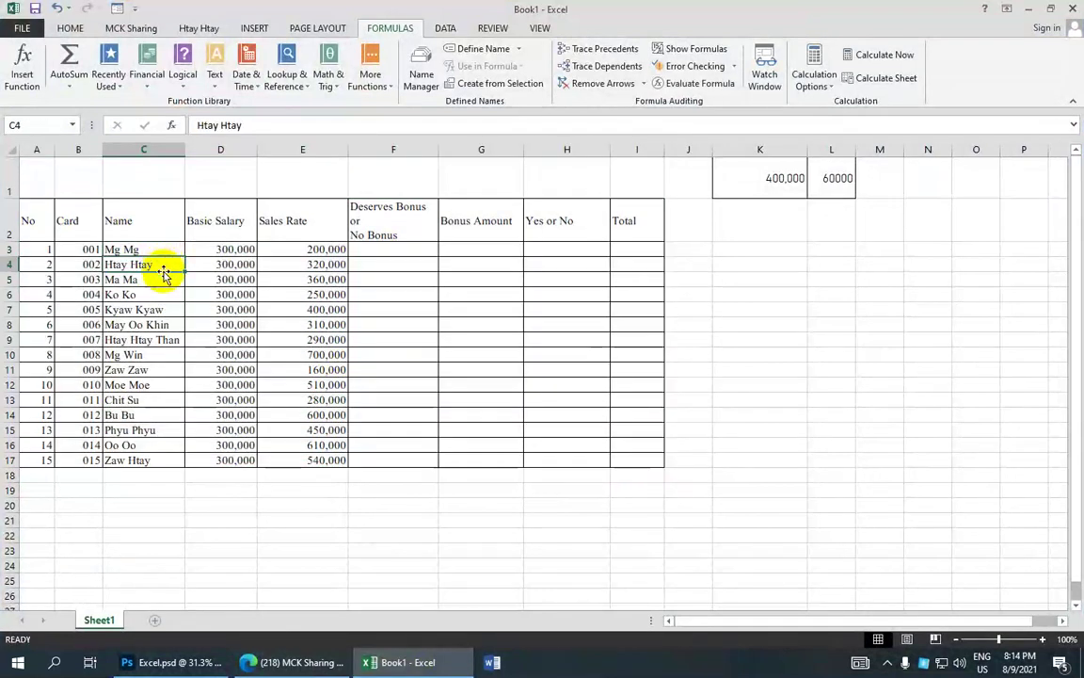
{"action": "left_click", "coordinate": [91, 250]}
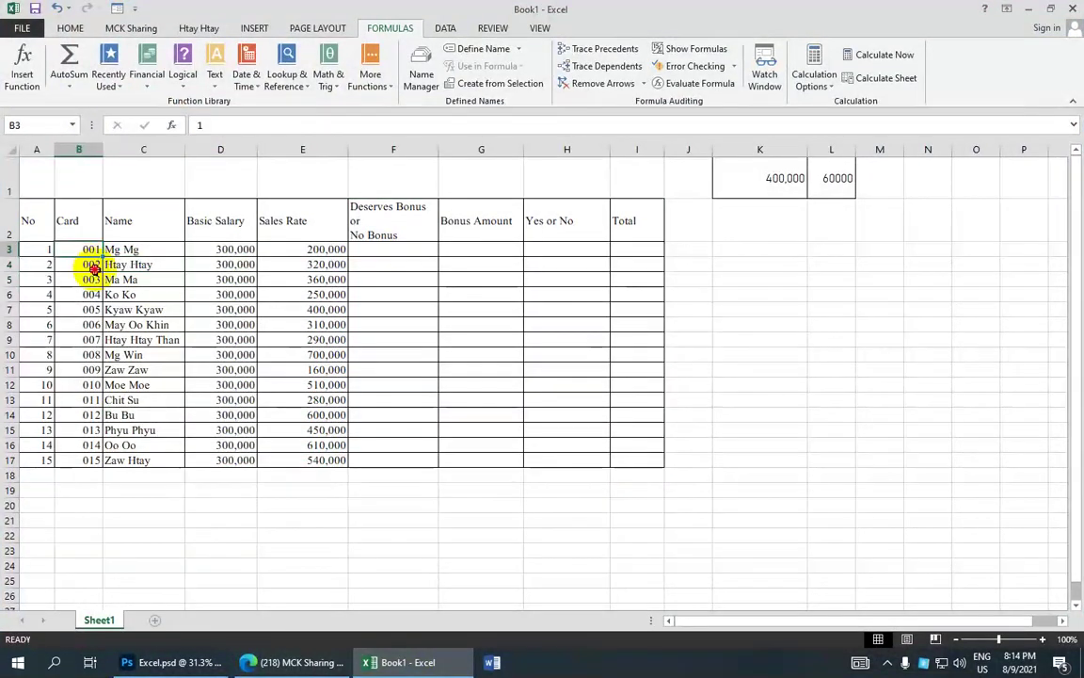
{"action": "left_click", "coordinate": [225, 249]}
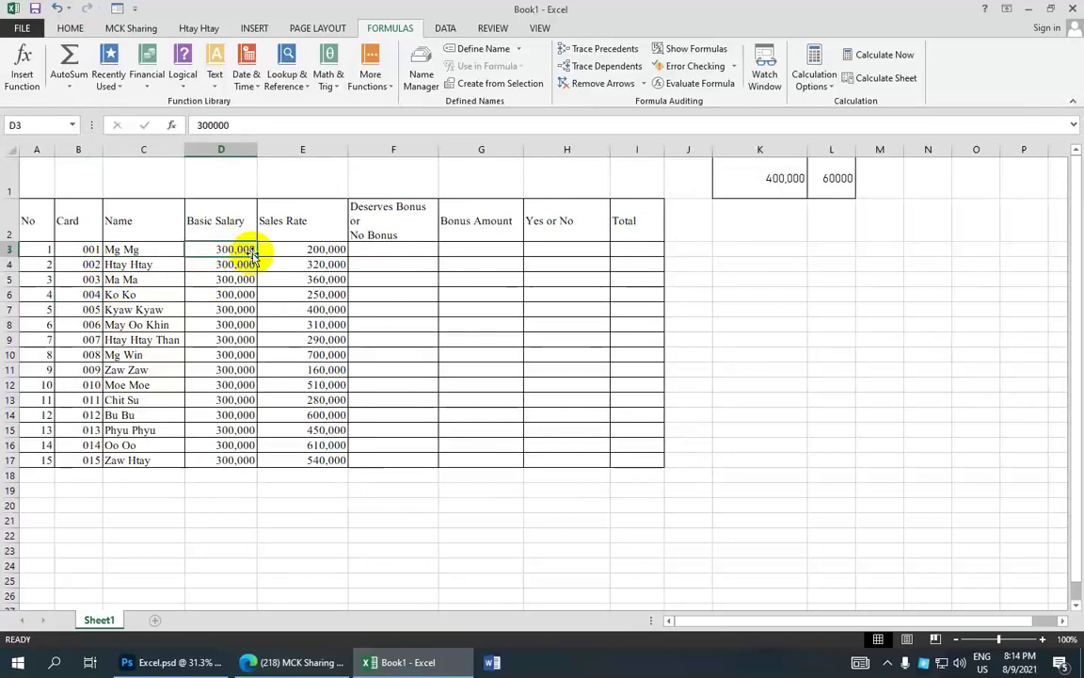
{"action": "left_click", "coordinate": [287, 253]}
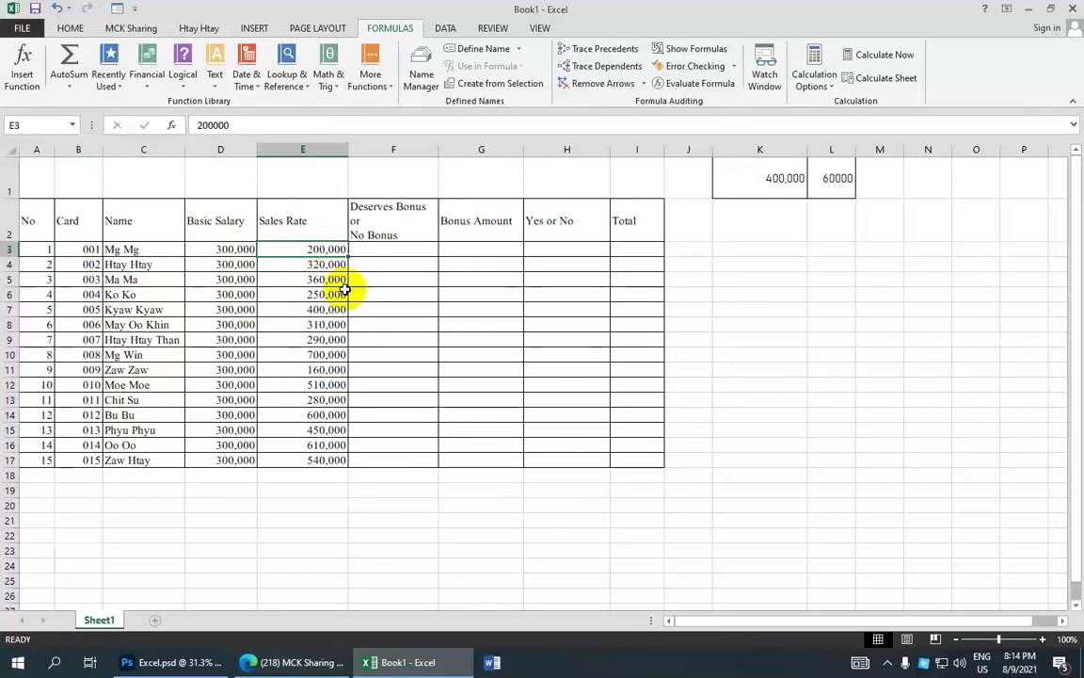
{"action": "left_click", "coordinate": [405, 248]}
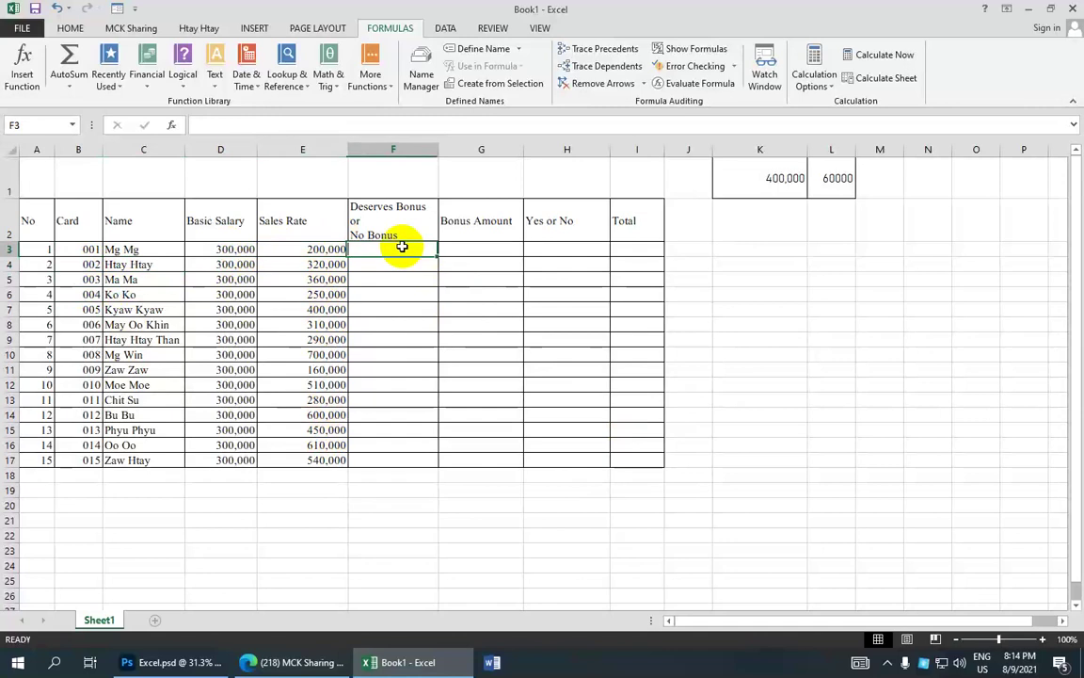
{"action": "left_click", "coordinate": [231, 250]}
{"action": "left_click", "coordinate": [282, 254]}
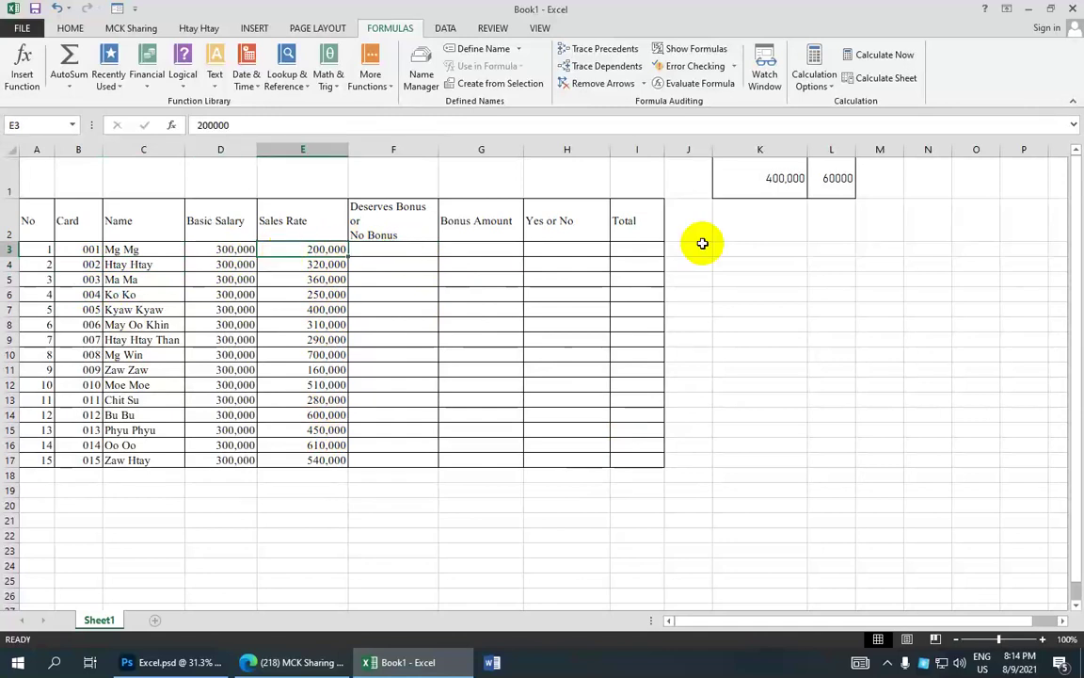
{"action": "left_click", "coordinate": [777, 184]}
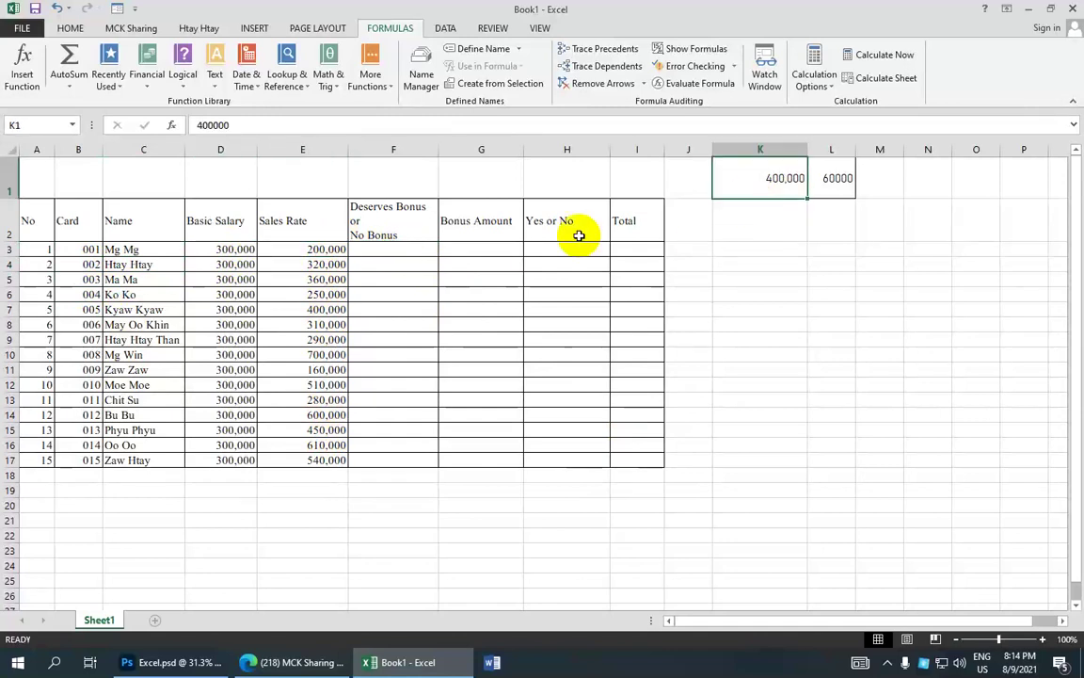
{"action": "left_click", "coordinate": [386, 251]}
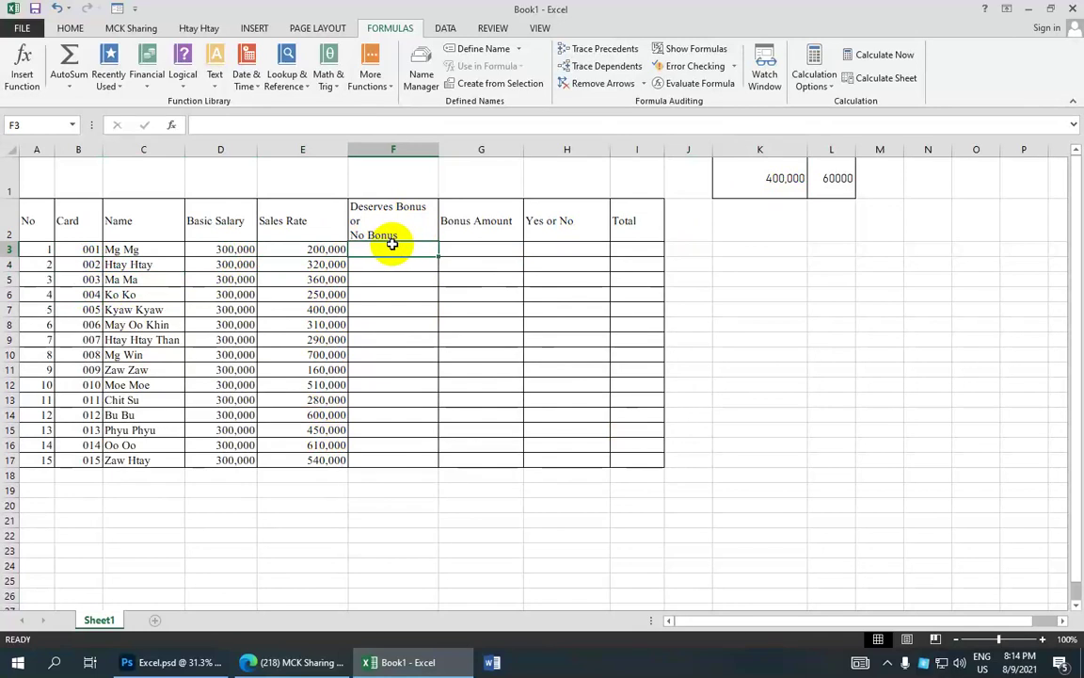
{"action": "left_click", "coordinate": [392, 260]}
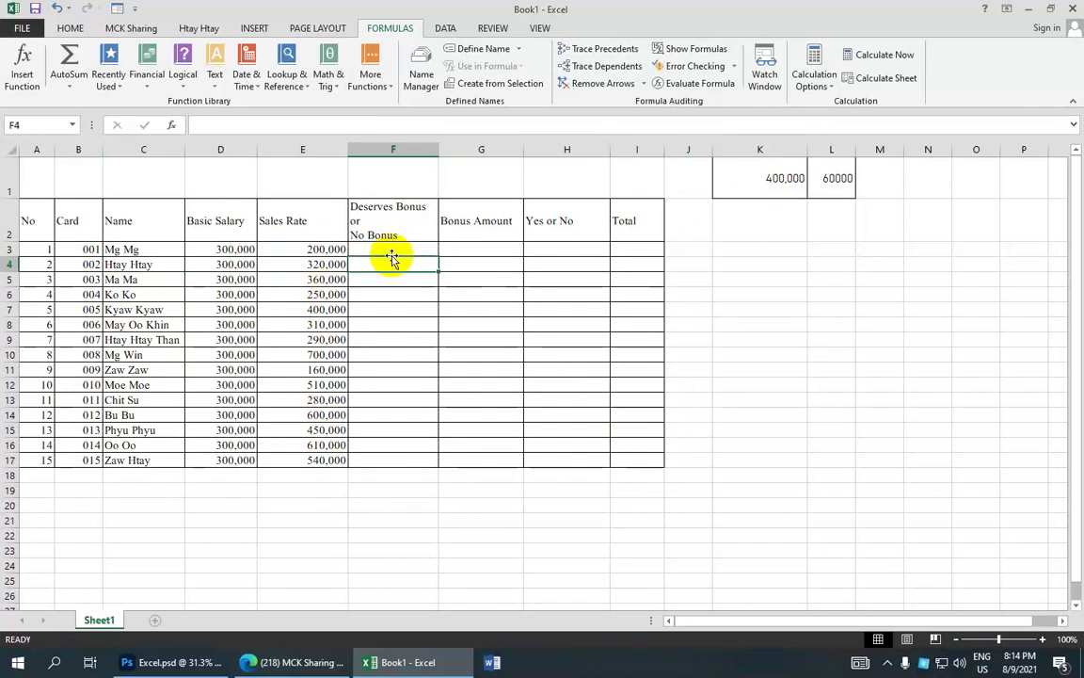
{"action": "left_click", "coordinate": [395, 249]}
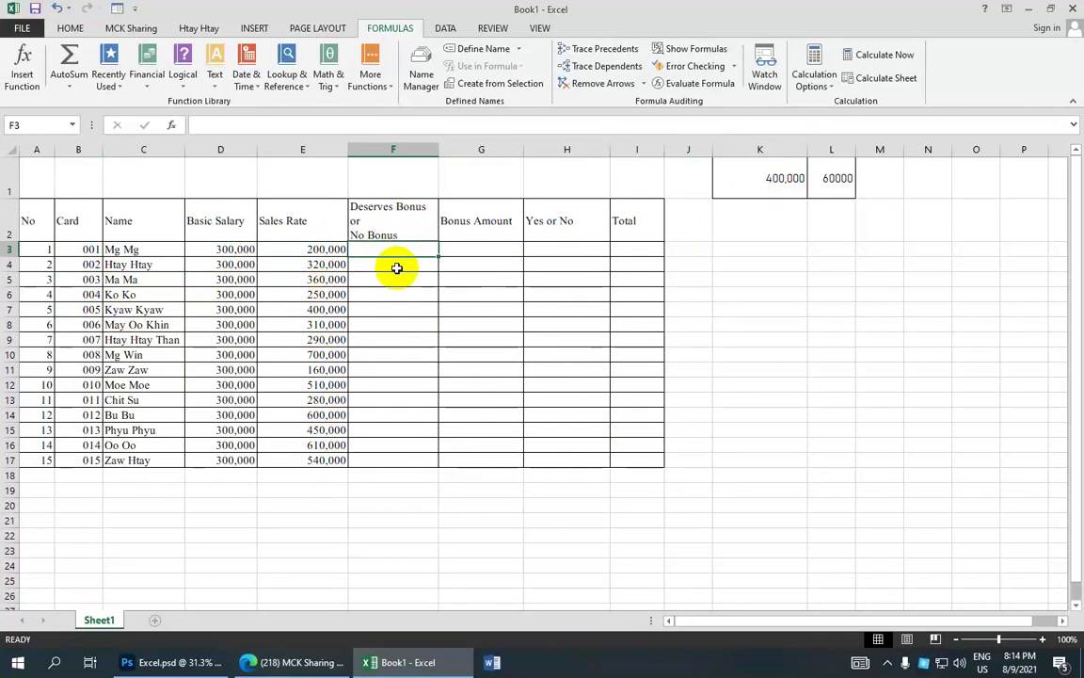
{"action": "left_click", "coordinate": [396, 269]}
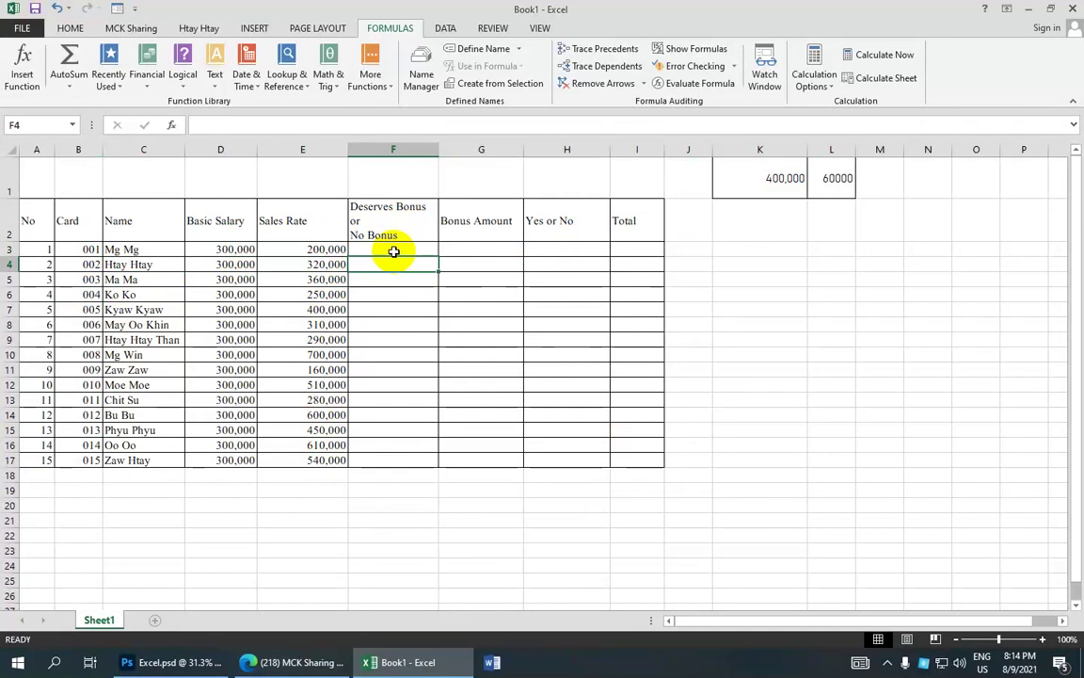
{"action": "left_click", "coordinate": [393, 250]}
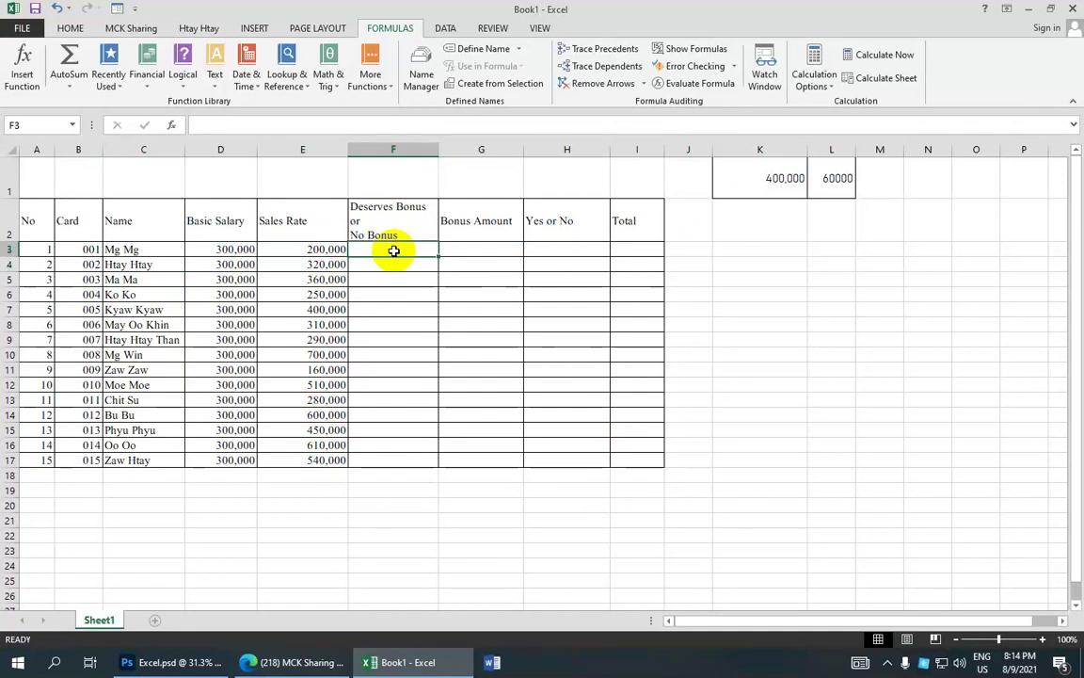
Discard the hand-typed =IF( in F3 and start an IF formula through Insert Function.
{"action": "type", "text": "=IF"}
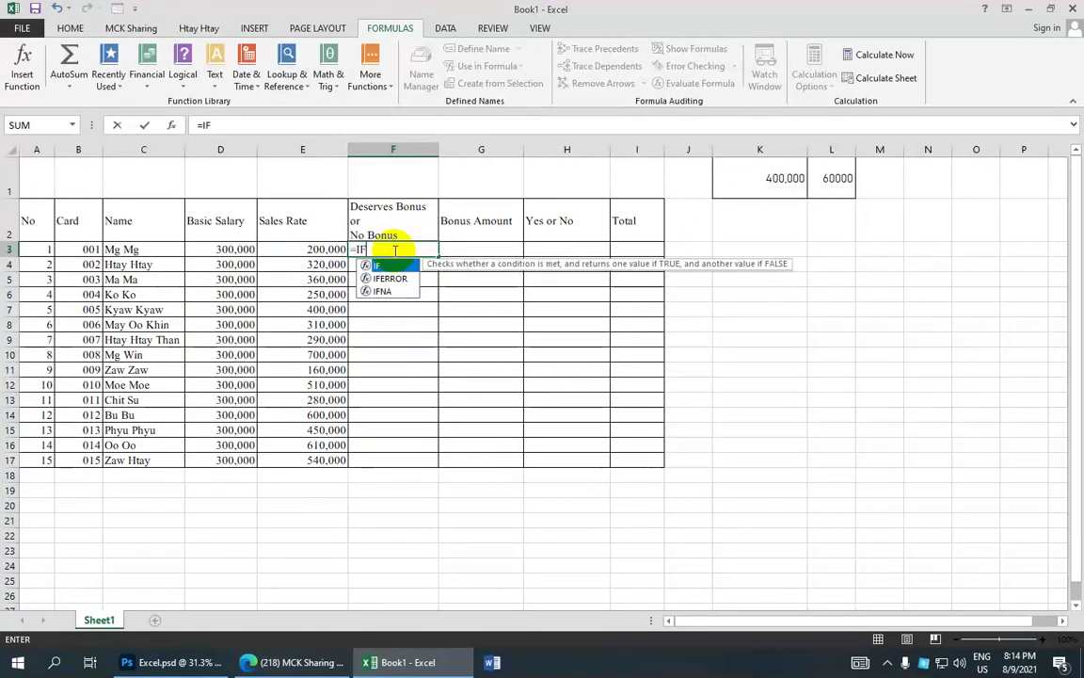
{"action": "type", "text": "("}
{"action": "key", "text": "BackSpace"}
{"action": "key", "text": "BackSpace"}
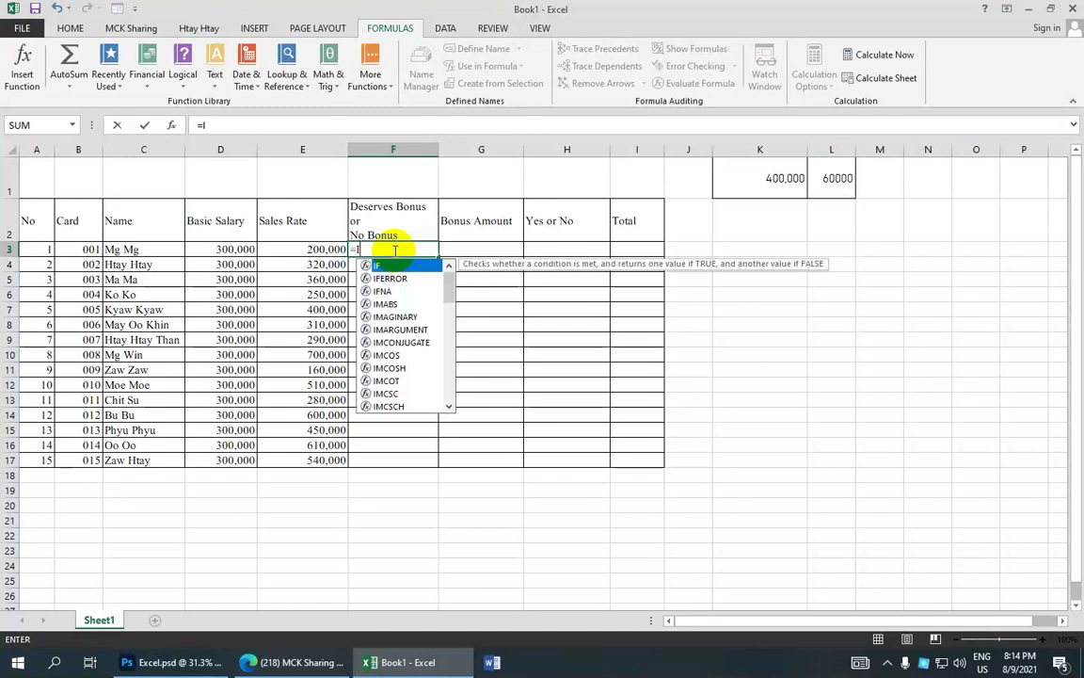
{"action": "key", "text": "BackSpace"}
{"action": "key", "text": "BackSpace"}
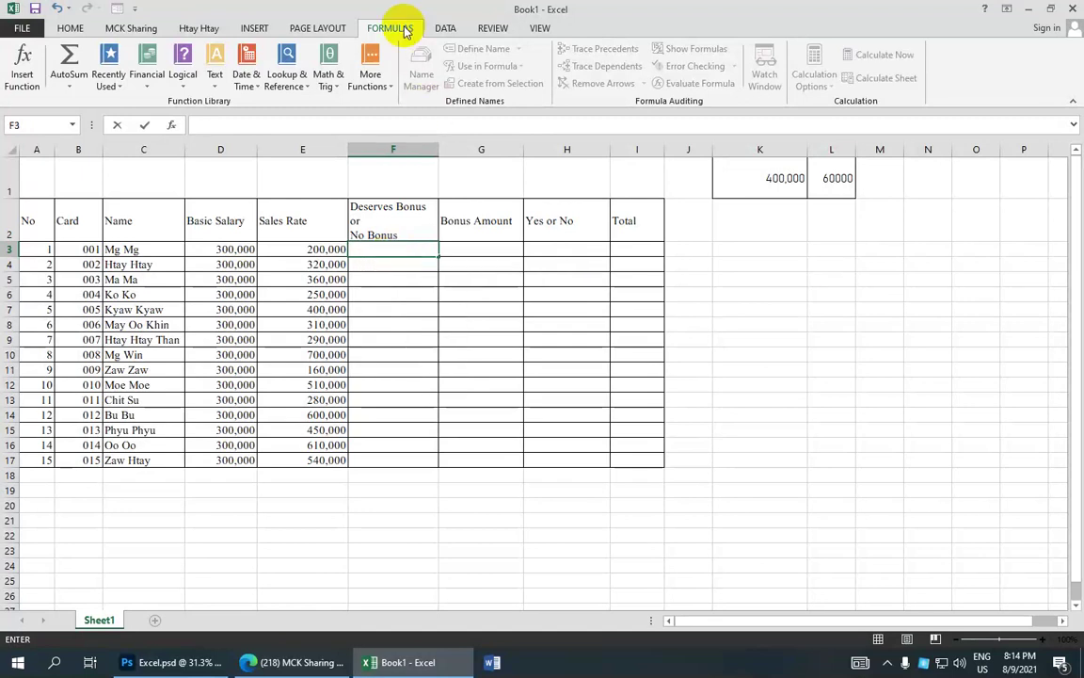
{"action": "key", "text": "Escape"}
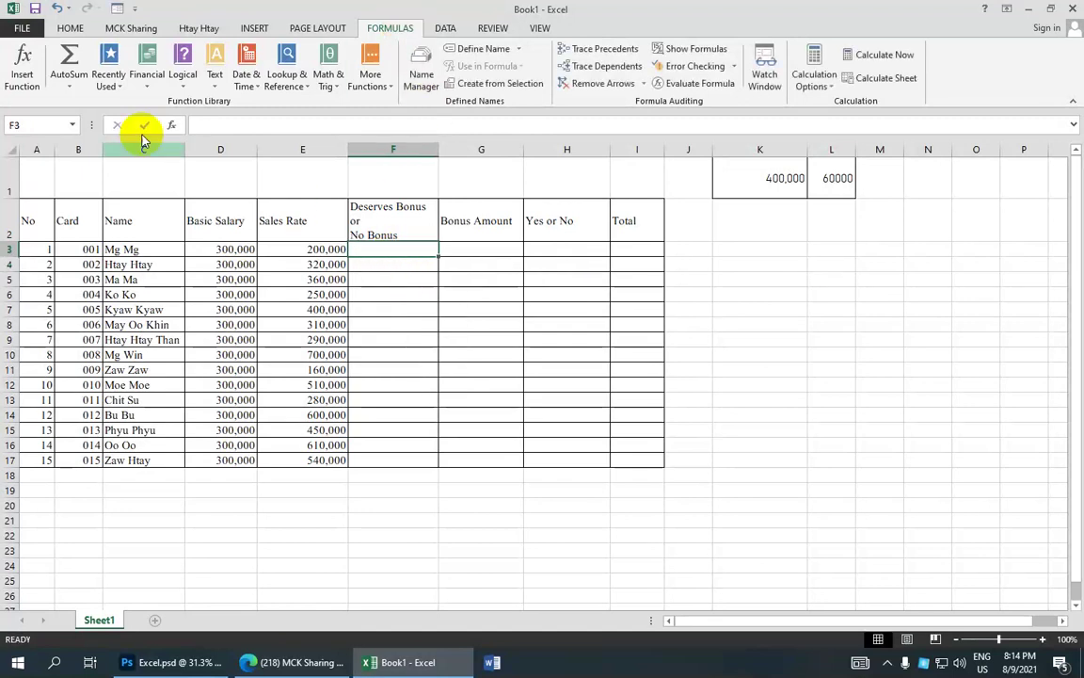
{"action": "left_click", "coordinate": [20, 80]}
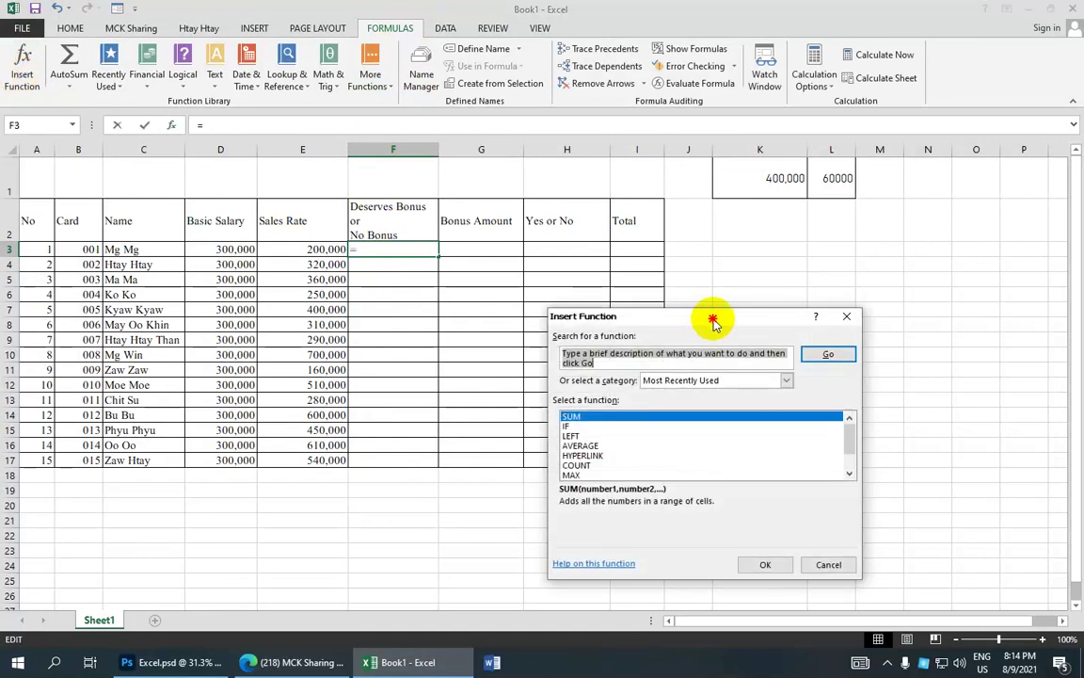
{"action": "left_click_drag", "start_coordinate": [713, 321], "coordinate": [590, 220]}
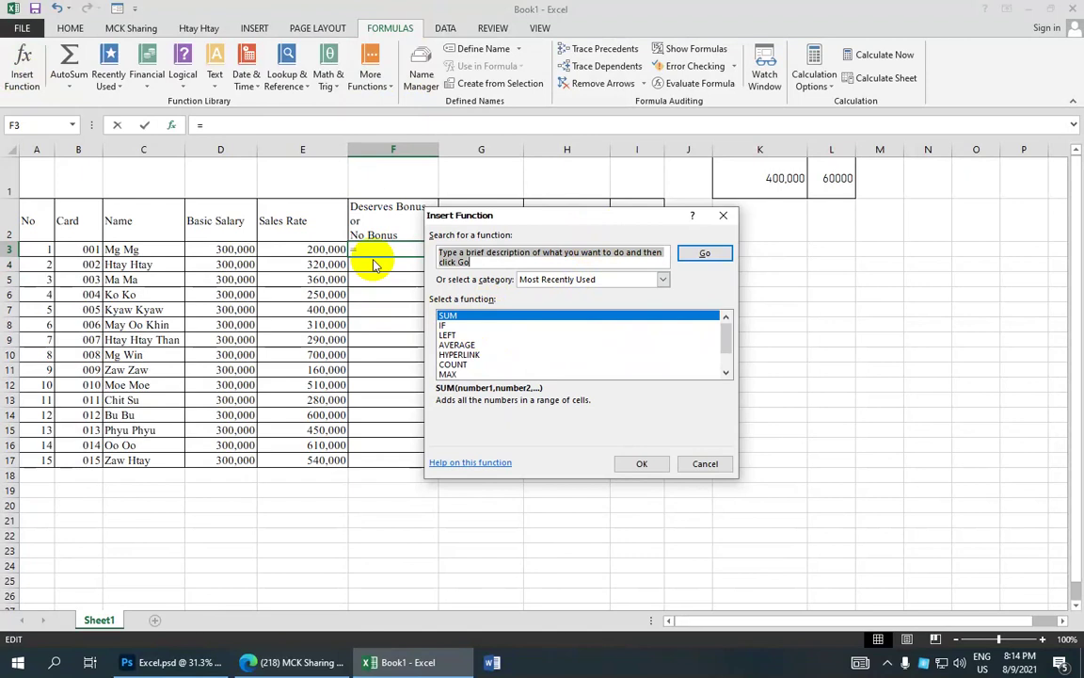
{"action": "left_click", "coordinate": [449, 326]}
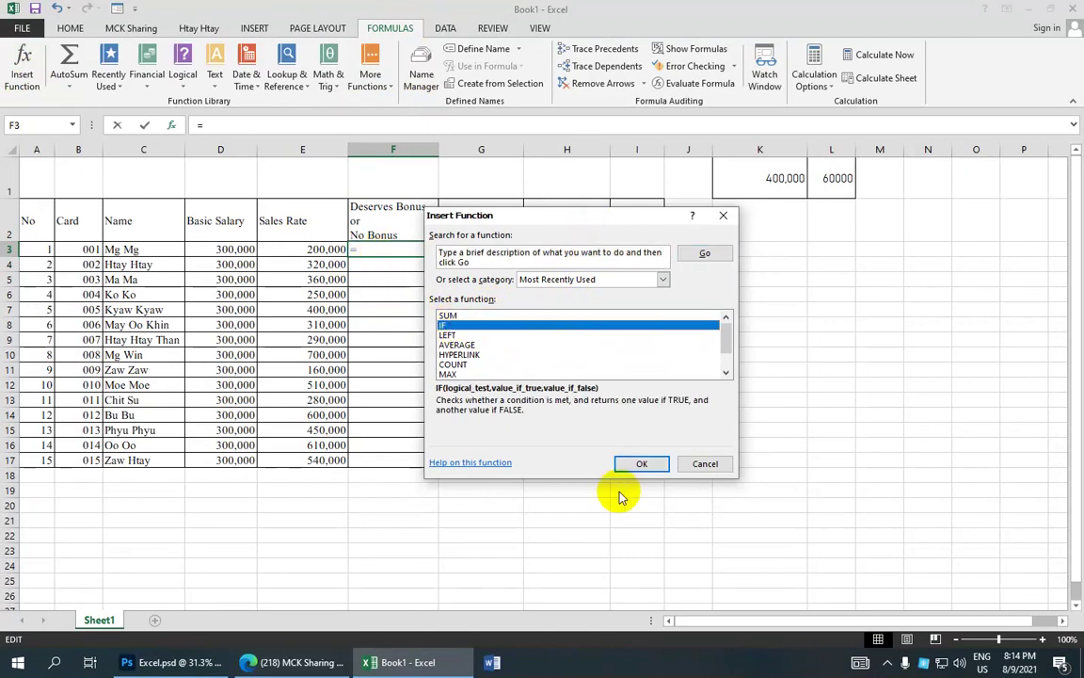
{"action": "left_click", "coordinate": [630, 461]}
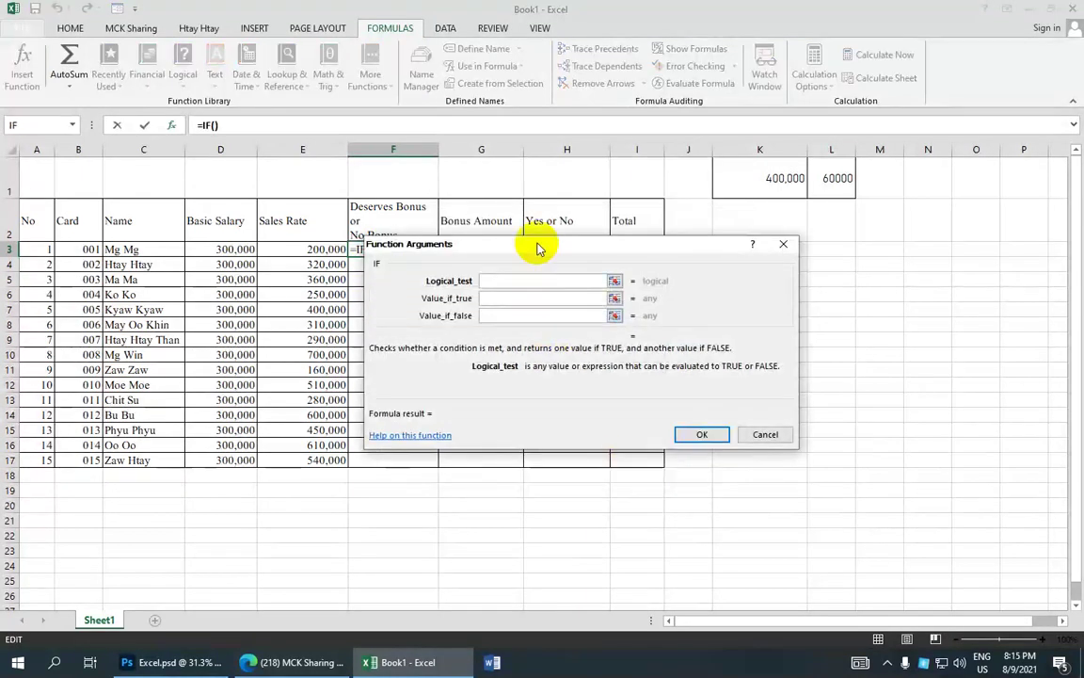
Set F3's IF logical test to E3>=K1, comparing Sales Rate against the 400,000 target.
{"action": "mouse_move", "coordinate": [537, 247]}
{"action": "left_mouse_down"}
{"action": "mouse_move", "coordinate": [583, 256]}
{"action": "mouse_move", "coordinate": [449, 305]}
{"action": "left_mouse_up"}
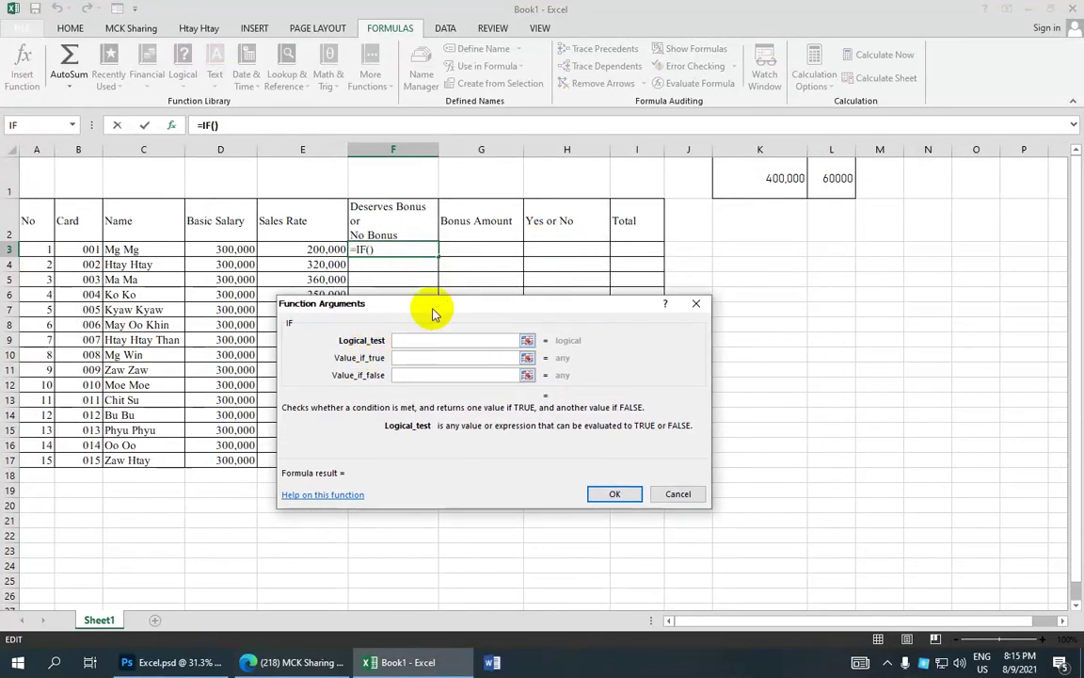
{"action": "left_click_drag", "start_coordinate": [431, 308], "coordinate": [370, 323]}
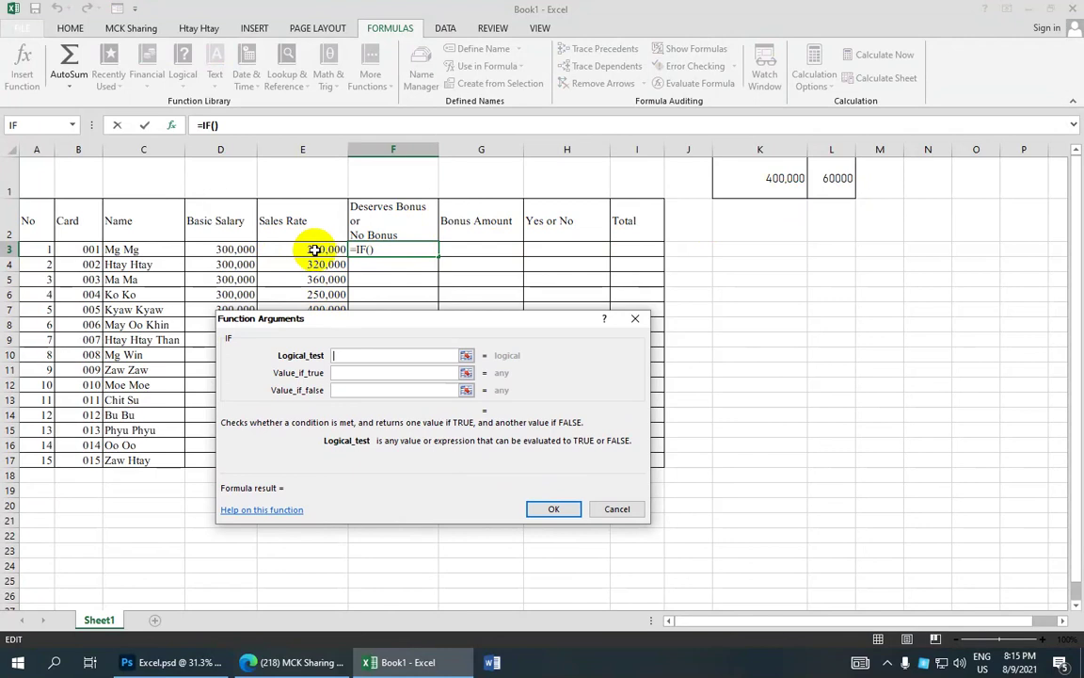
{"action": "left_click", "coordinate": [315, 249]}
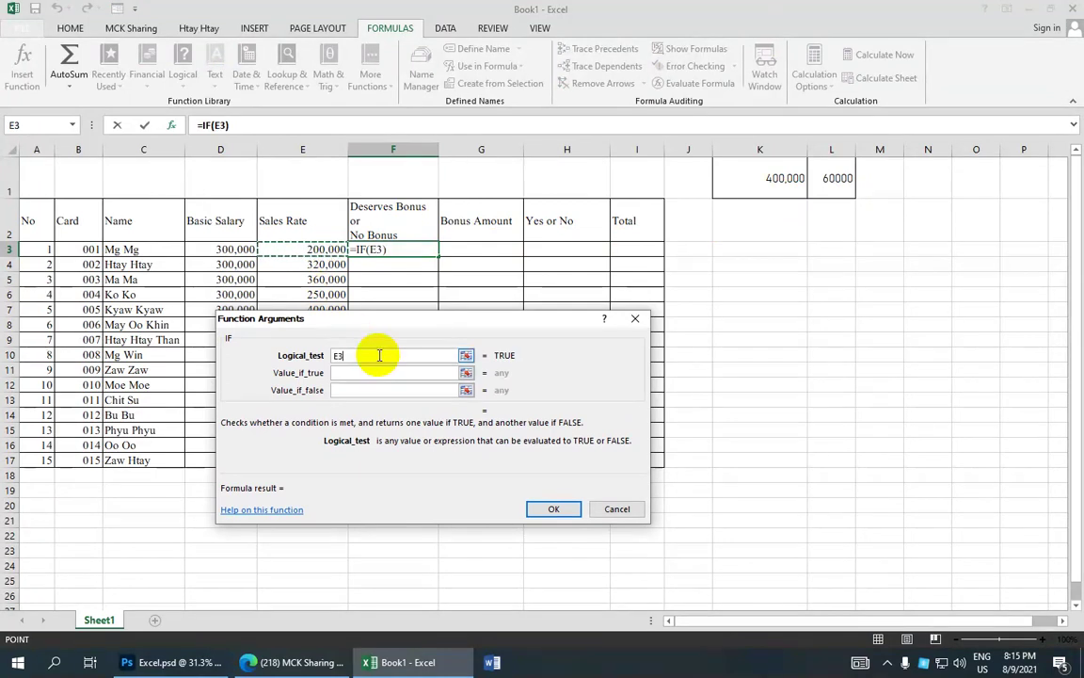
{"action": "type", "text": ">="}
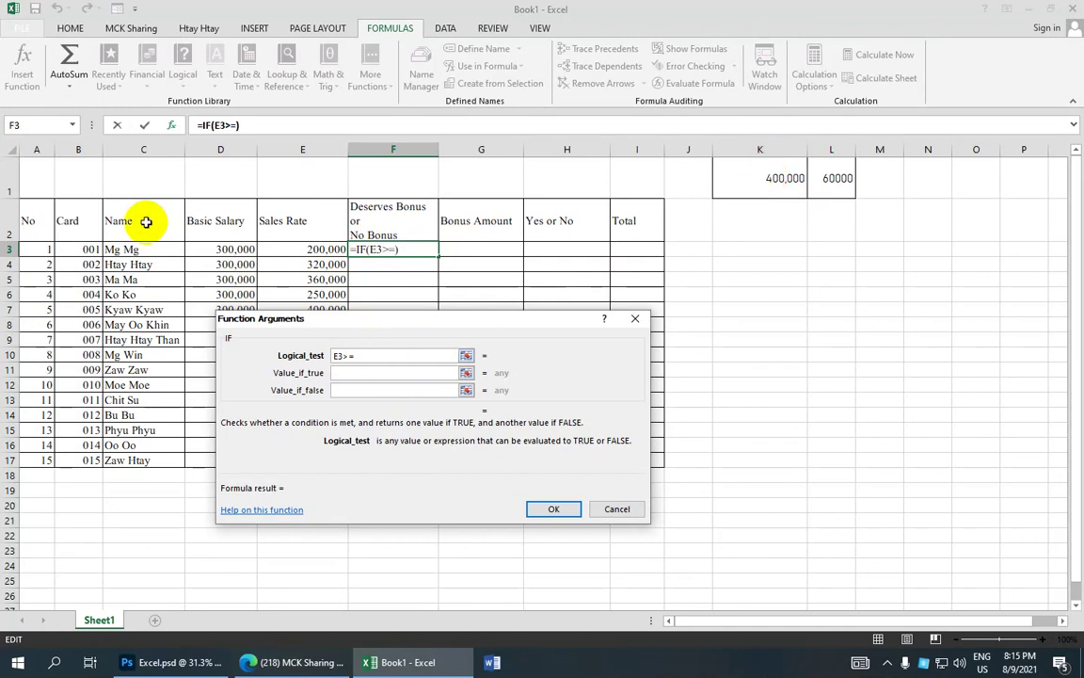
{"action": "left_click", "coordinate": [755, 182]}
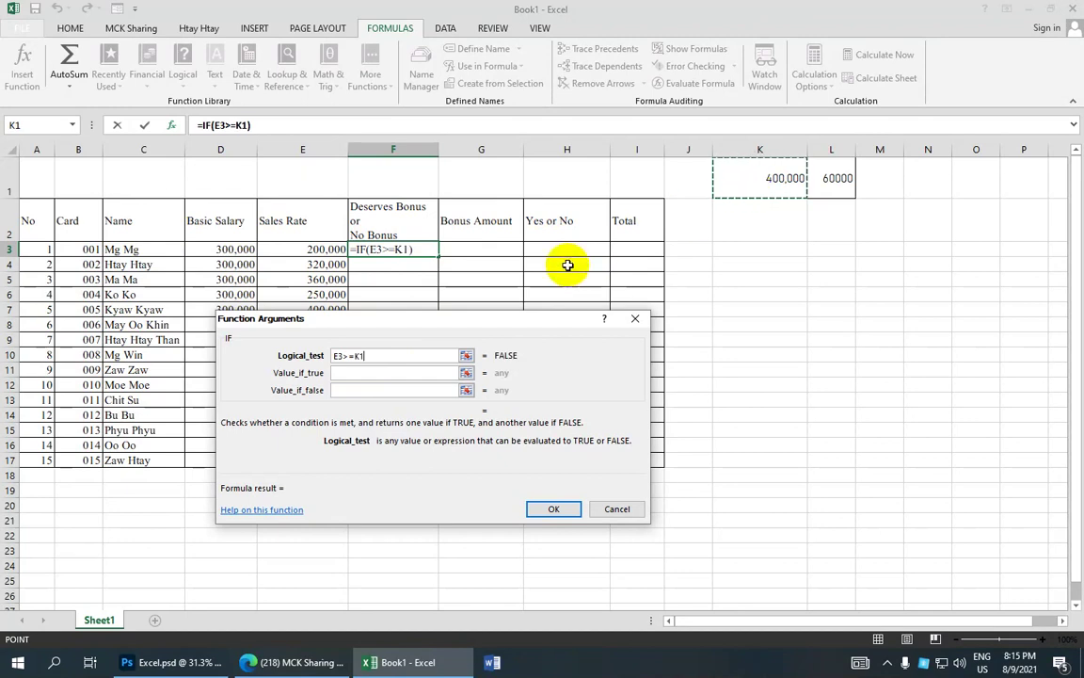
{"action": "key", "text": "Tab"}
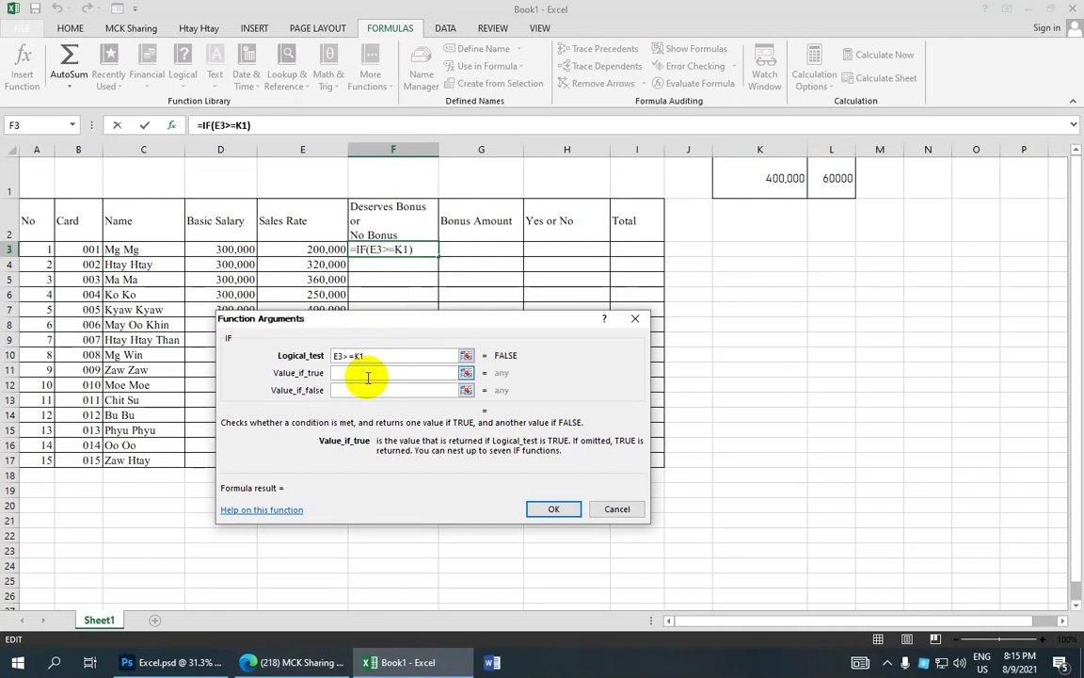
Enter 'Deserves Bonus' as the true result and 'No Bonus' as the false result, then apply to F3.
{"action": "type", "text": "Des"}
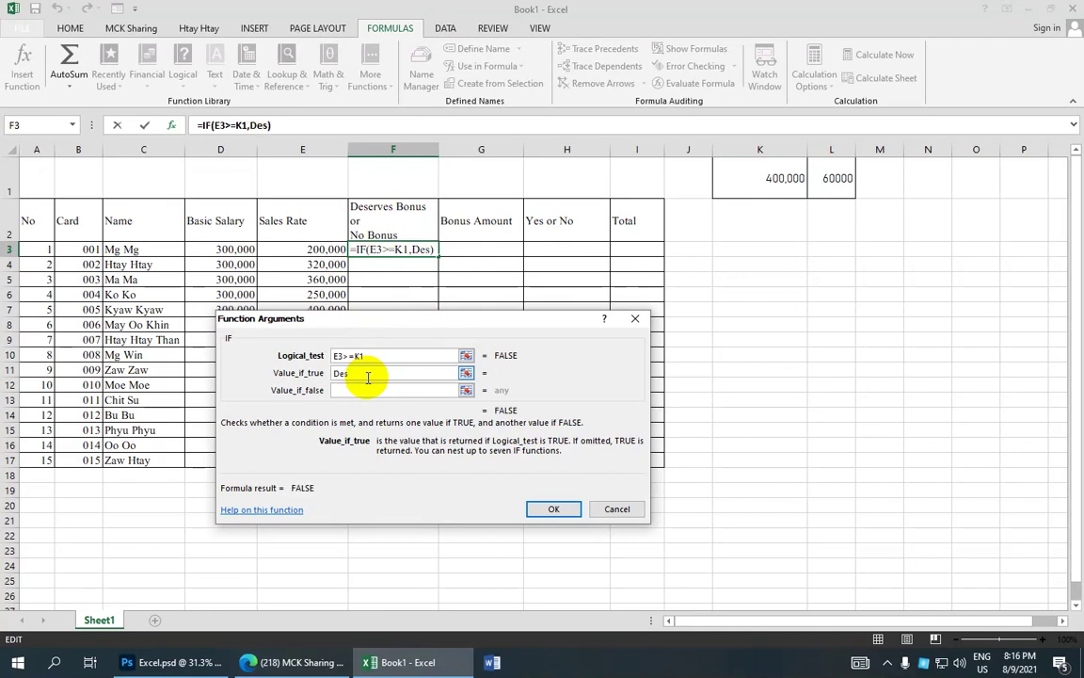
{"action": "type", "text": "e"}
{"action": "type", "text": "ves"}
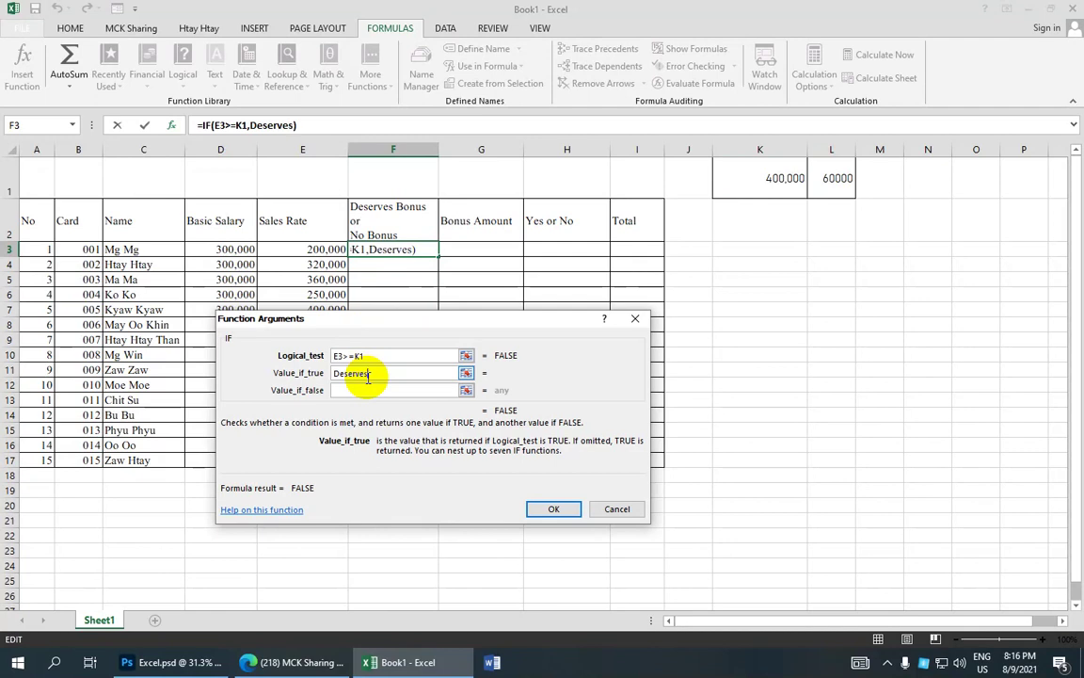
{"action": "type", "text": "B"}
{"action": "type", "text": "onus"}
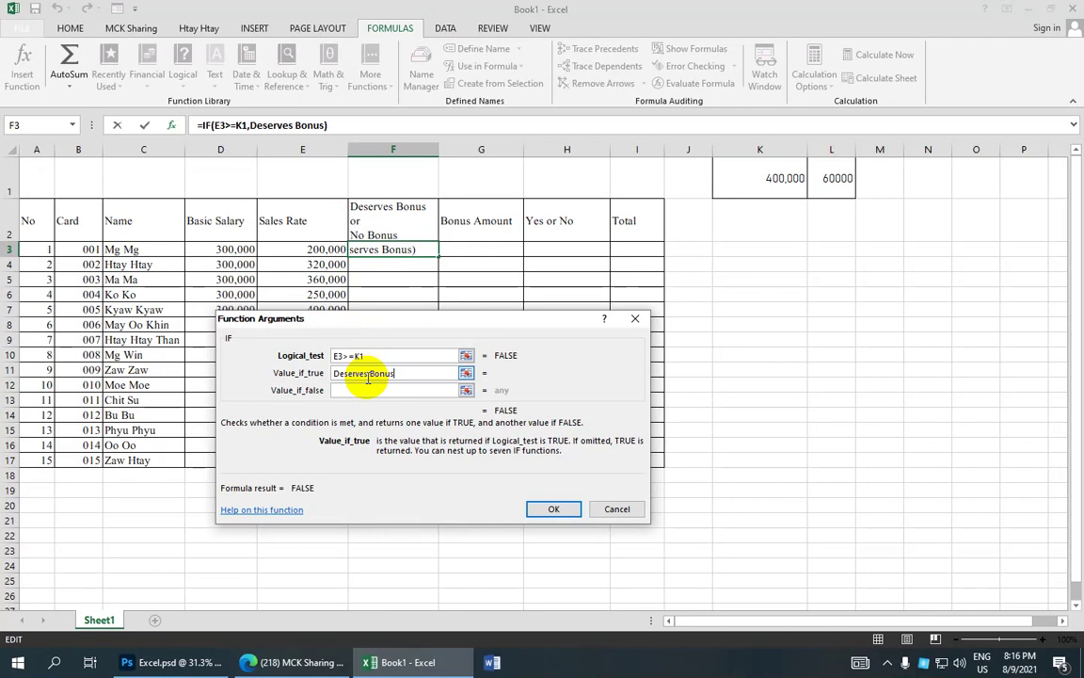
{"action": "key", "text": "Tab"}
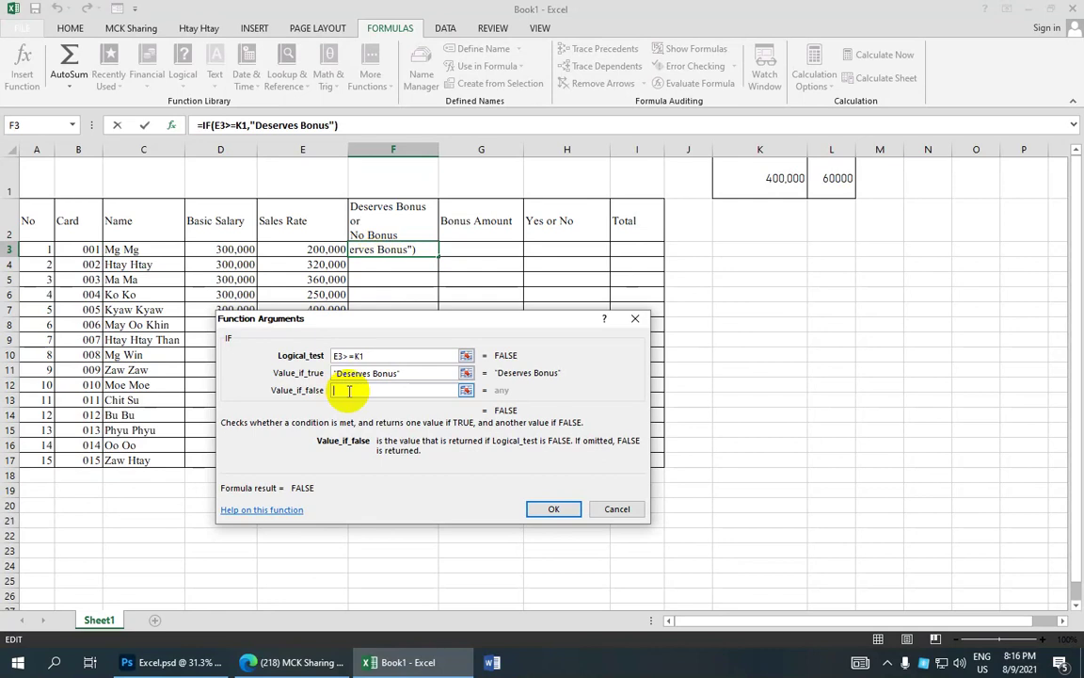
{"action": "type", "text": "N"}
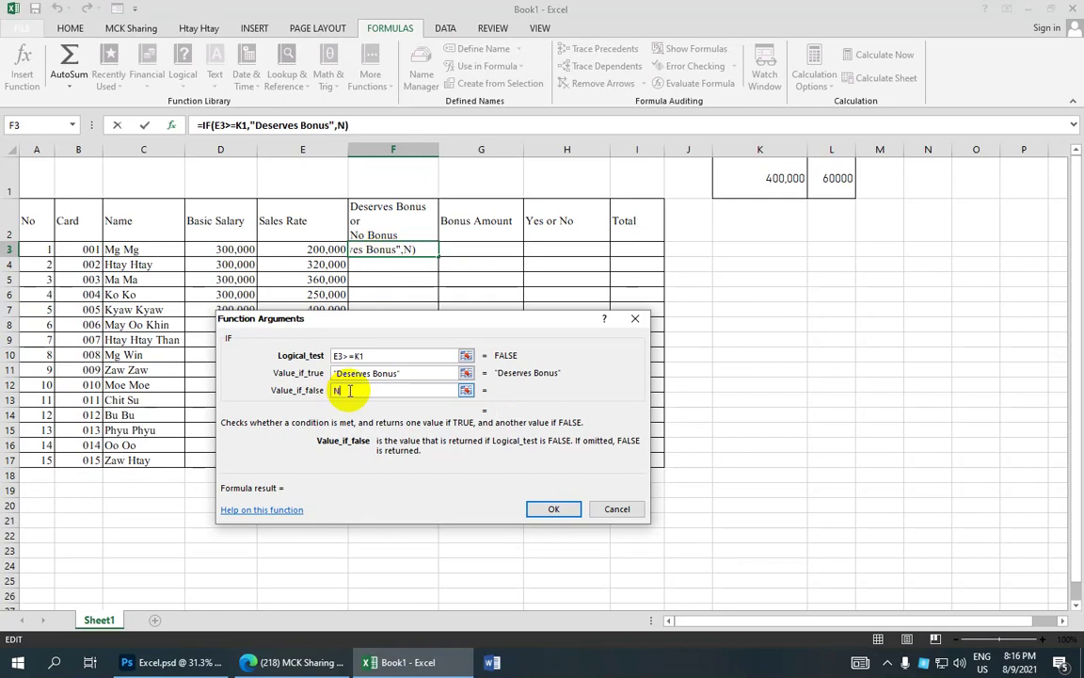
{"action": "type", "text": "o "}
{"action": "type", "text": "Bo"}
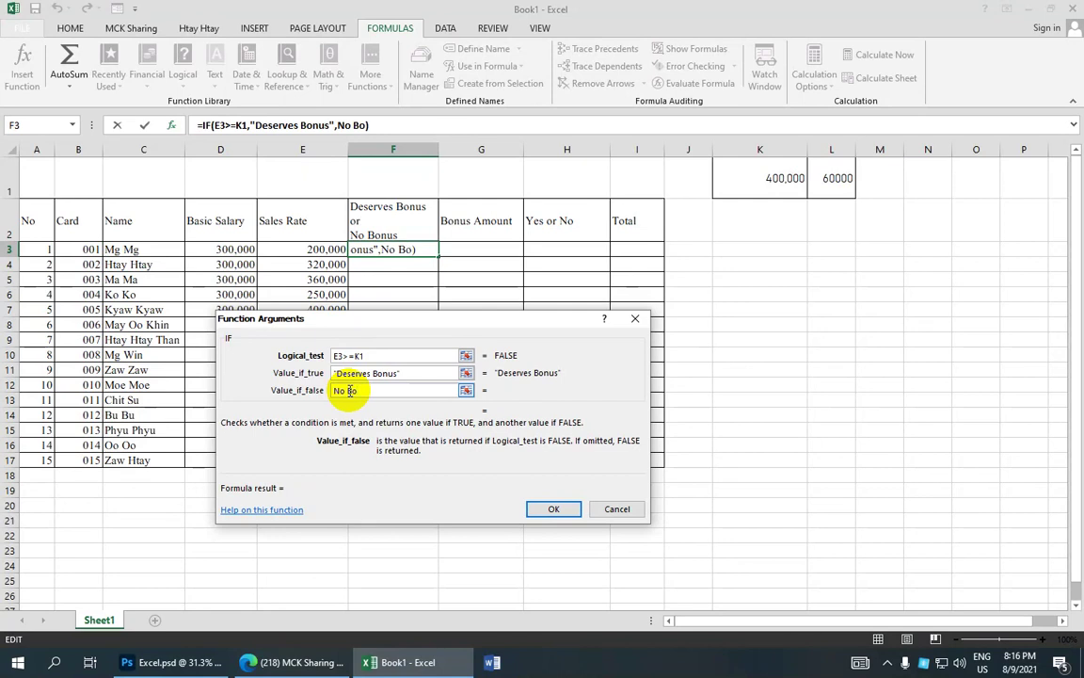
{"action": "type", "text": "nus"}
{"action": "left_click", "coordinate": [557, 510]}
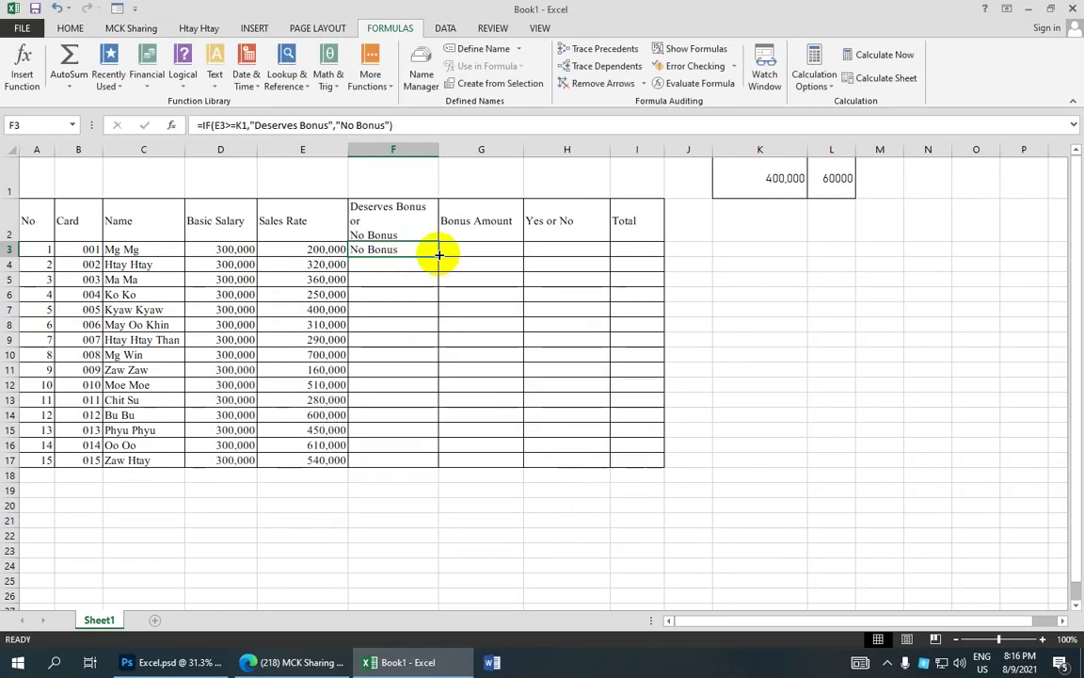
Fill F3's formula down to F17 and inspect F4 and F5 for the shifting K1 reference.
{"action": "left_click_drag", "start_coordinate": [439, 254], "coordinate": [420, 464]}
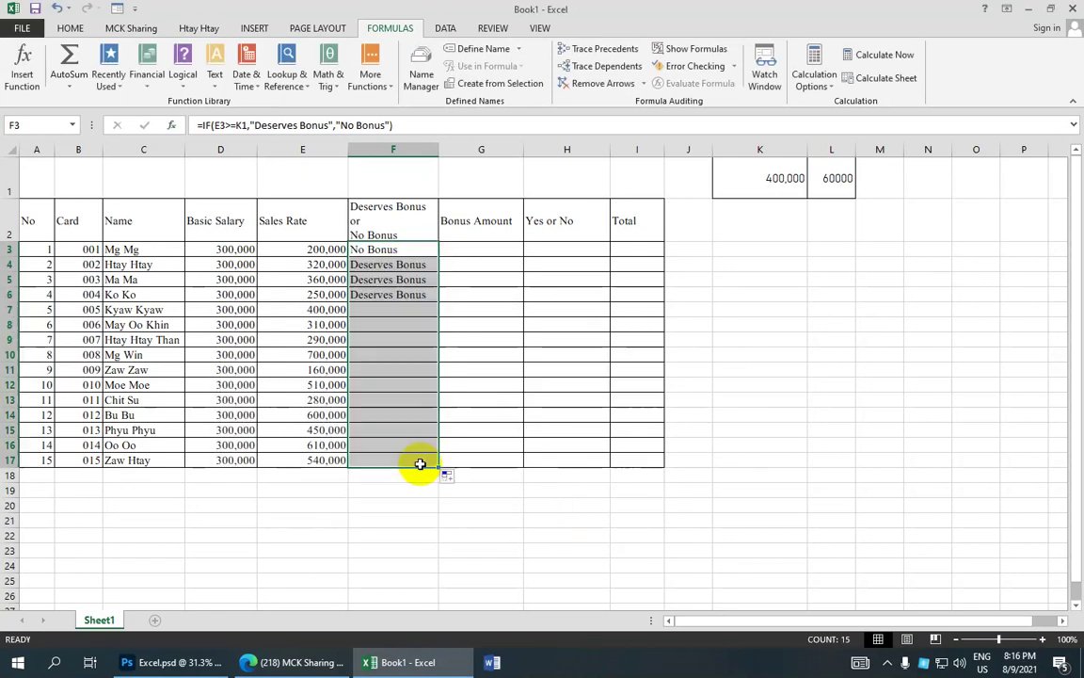
{"action": "left_click", "coordinate": [406, 266]}
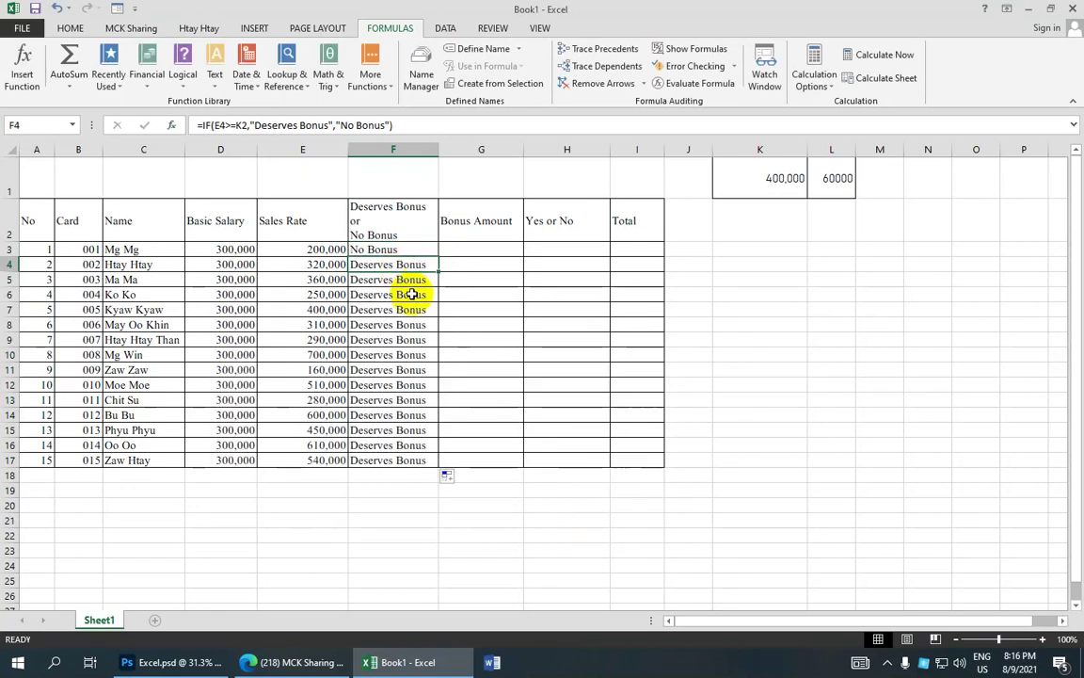
{"action": "left_click", "coordinate": [396, 251]}
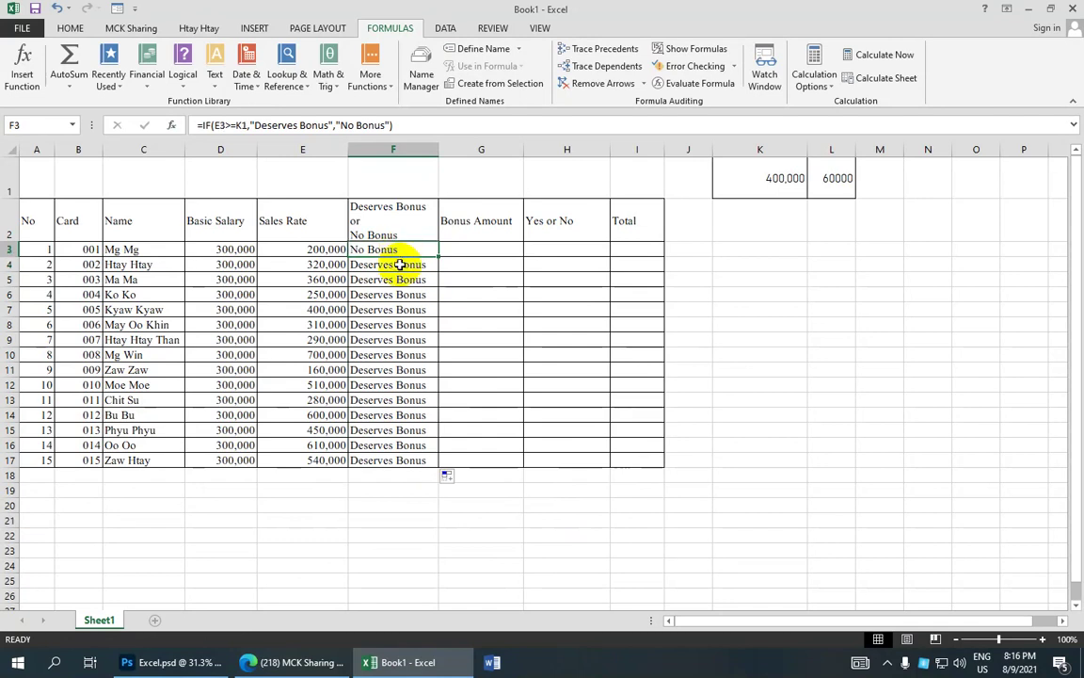
{"action": "left_click", "coordinate": [399, 267]}
{"action": "left_click", "coordinate": [401, 281]}
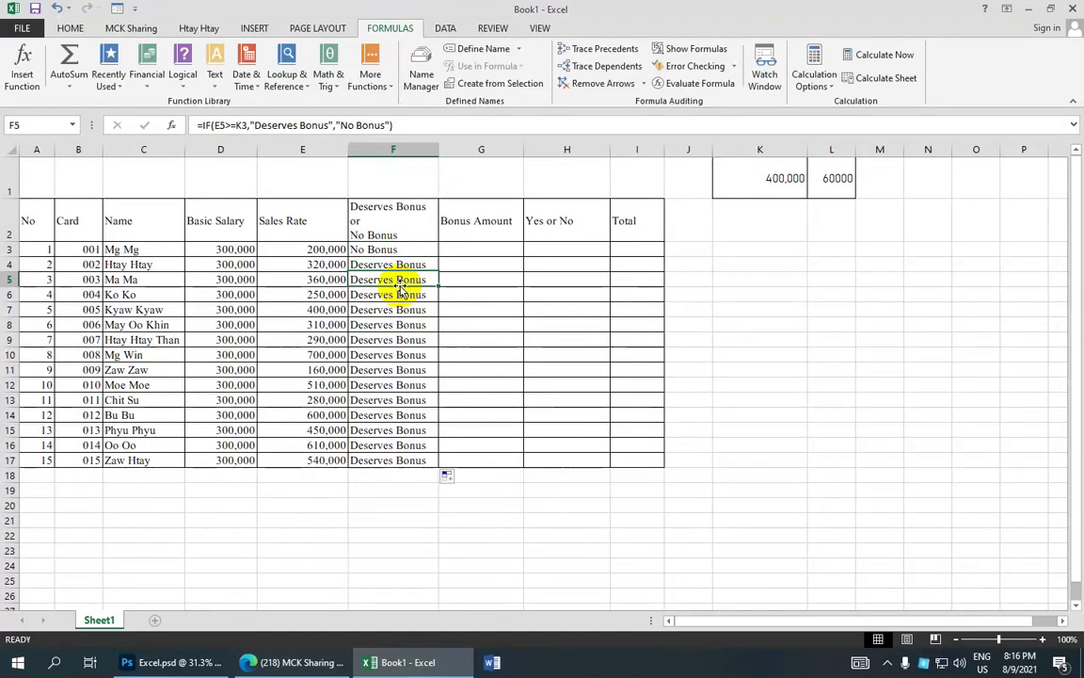
{"action": "left_click", "coordinate": [403, 267]}
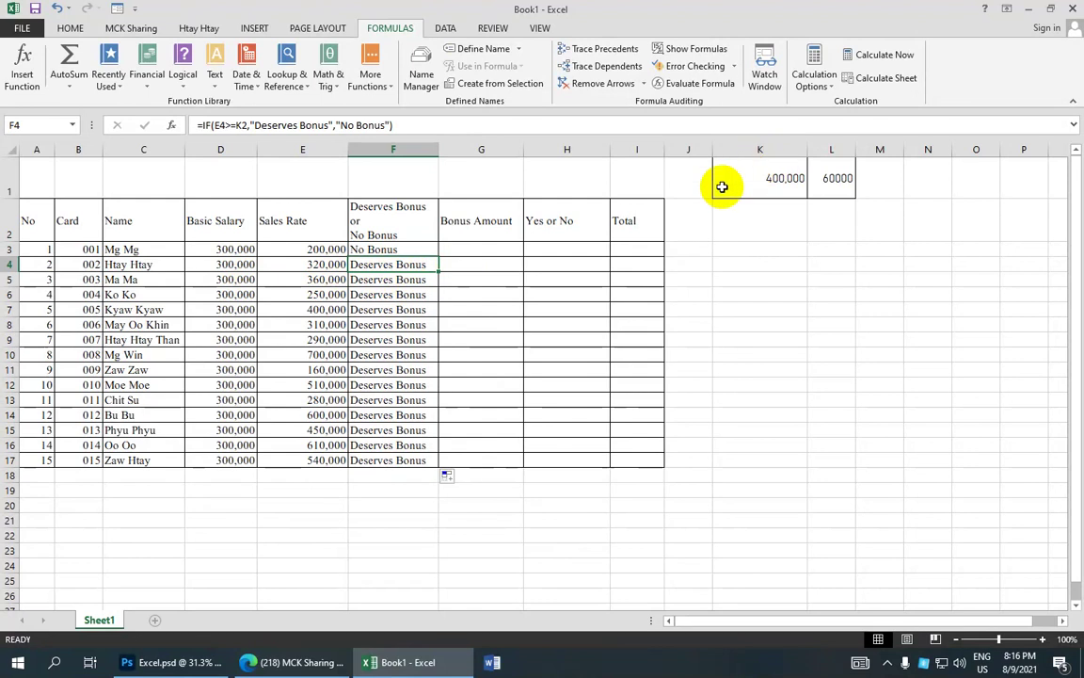
{"action": "left_click", "coordinate": [372, 281]}
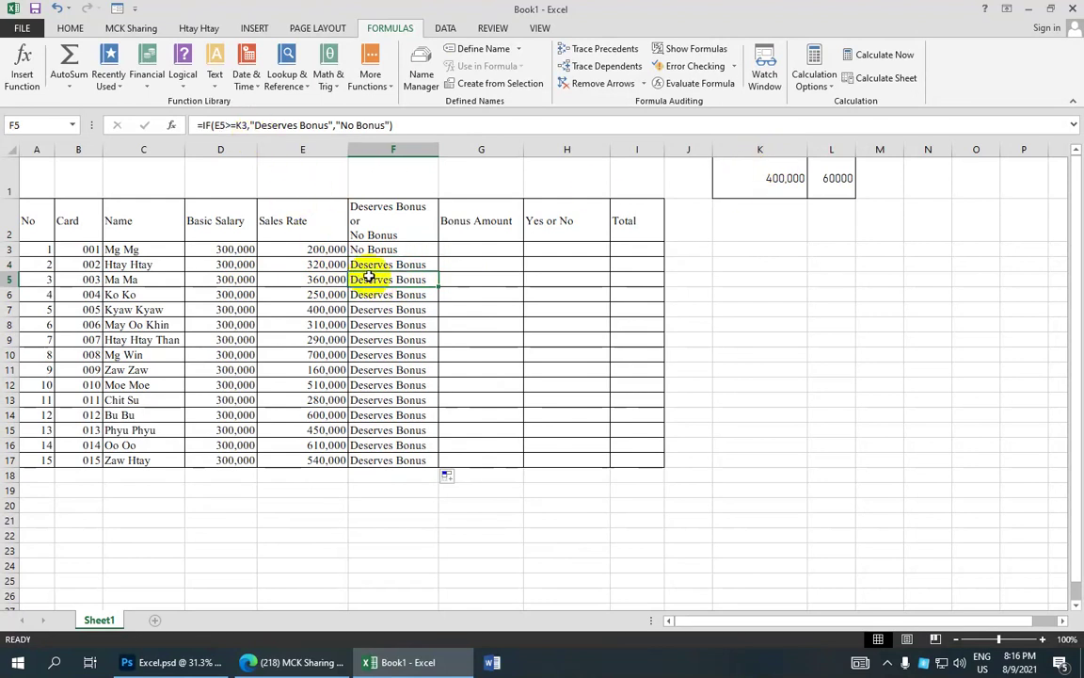
{"action": "left_click", "coordinate": [370, 249]}
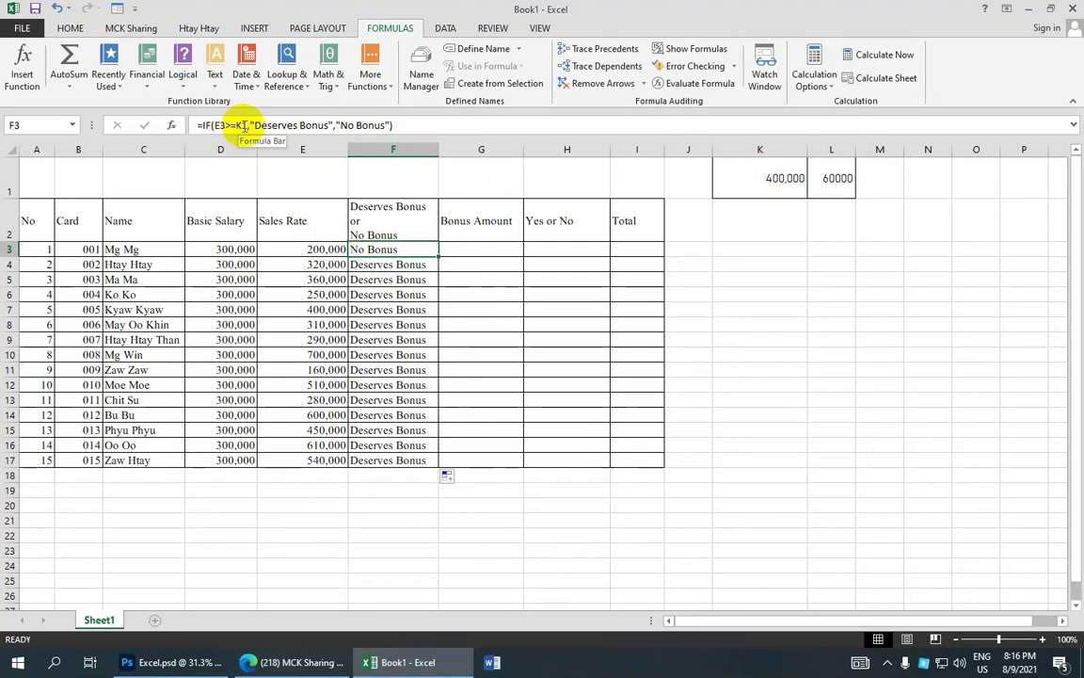
Change K1 to $K$1 in F3's IF test and refill the formula down to F17.
{"action": "left_click", "coordinate": [23, 75]}
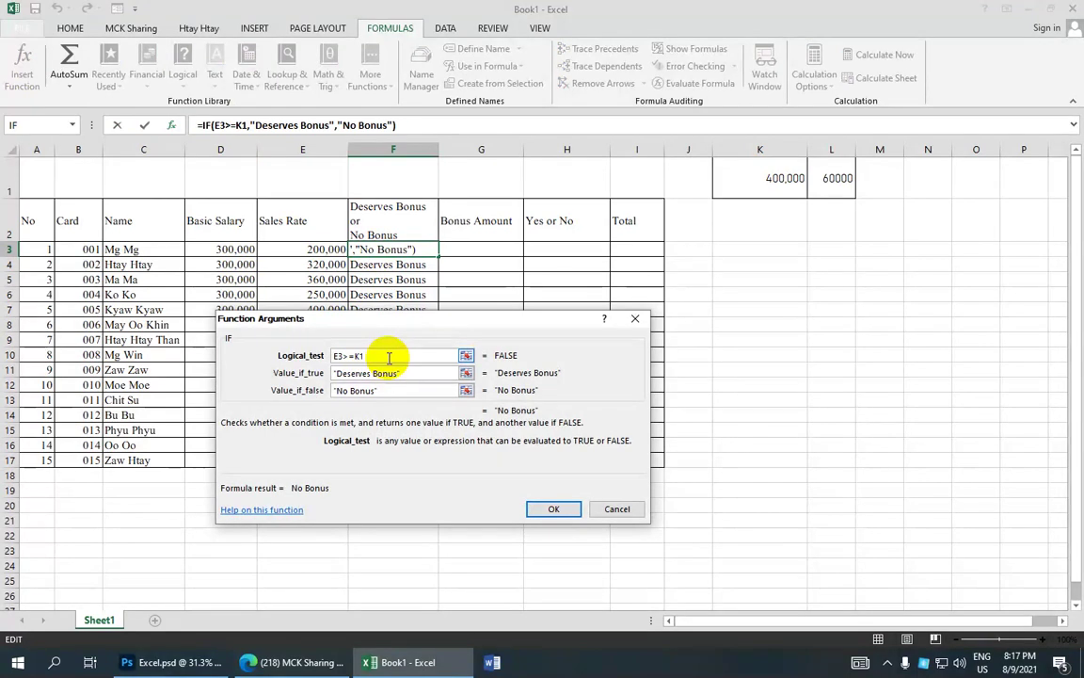
{"action": "key", "text": "F4"}
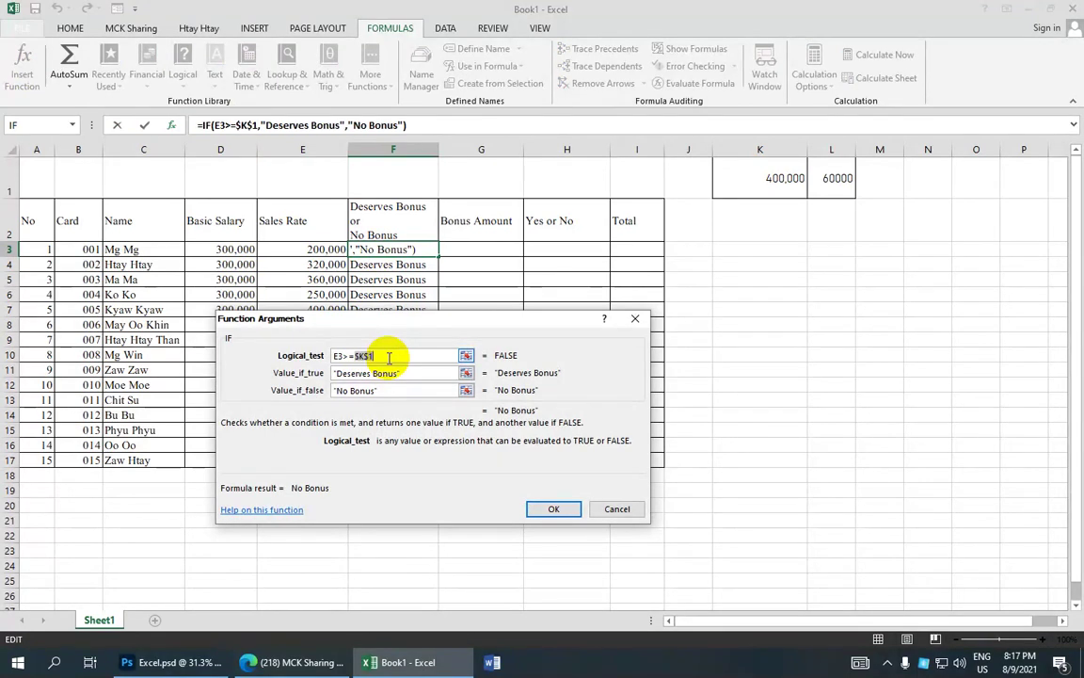
{"action": "left_click", "coordinate": [550, 506]}
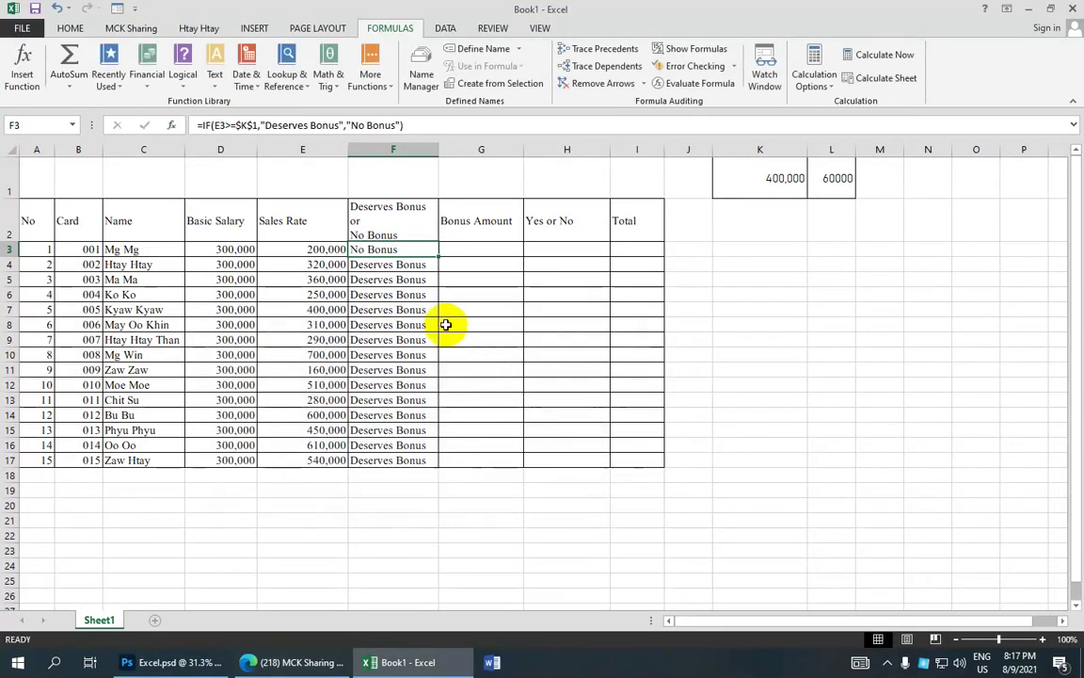
{"action": "left_click_drag", "start_coordinate": [438, 256], "coordinate": [428, 461]}
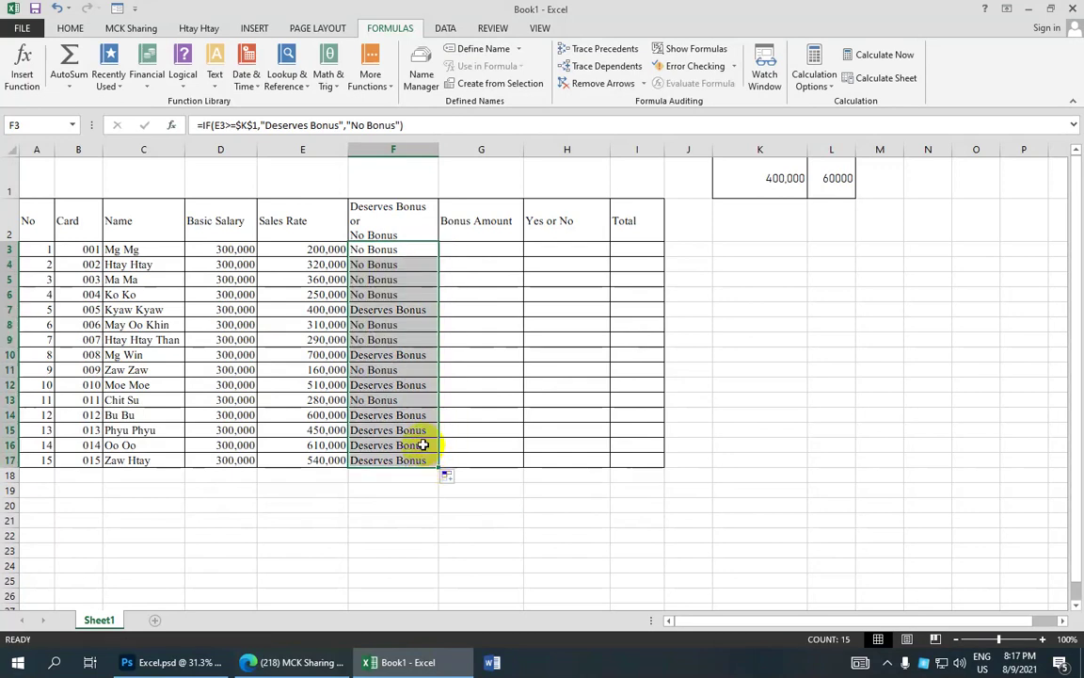
{"action": "left_click", "coordinate": [365, 294]}
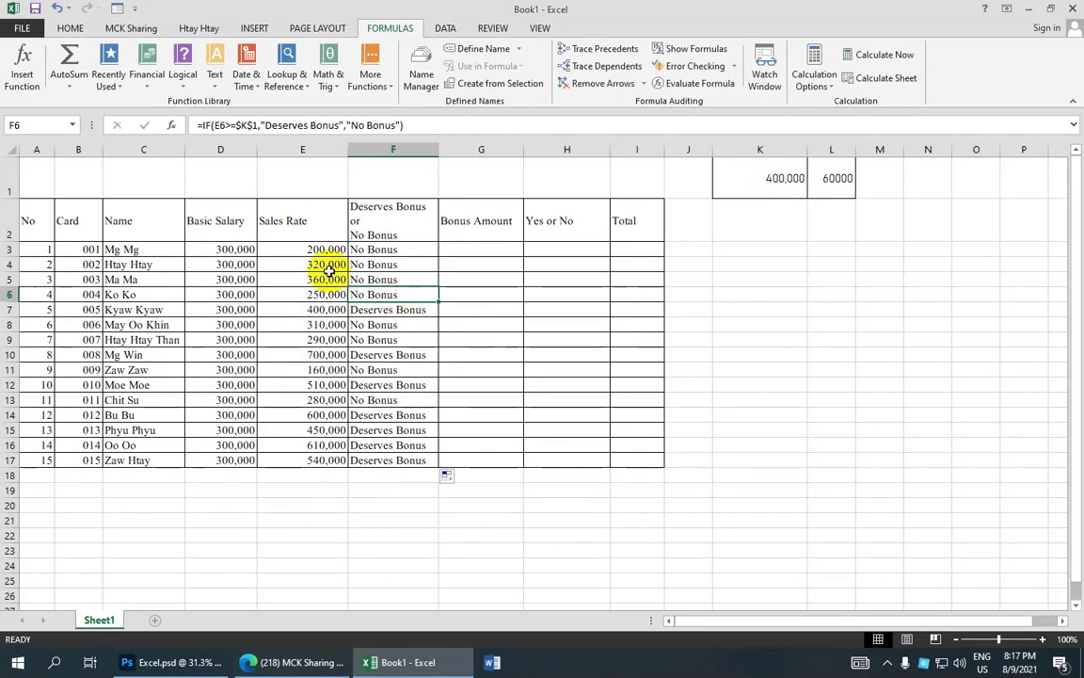
{"action": "left_click", "coordinate": [390, 355]}
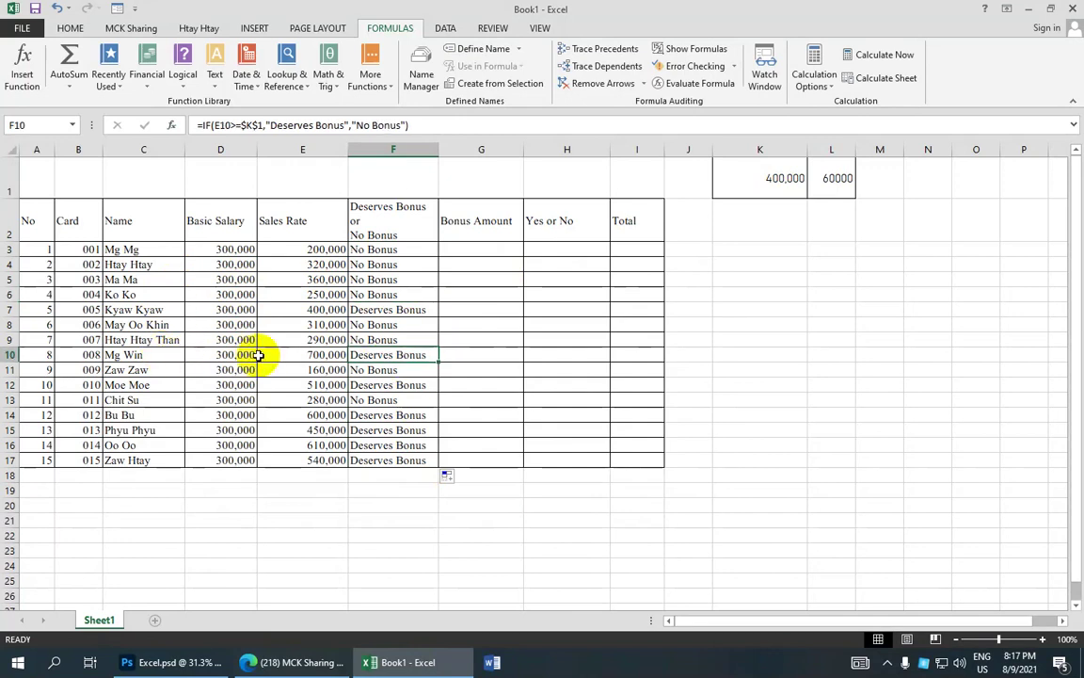
{"action": "left_click", "coordinate": [298, 357]}
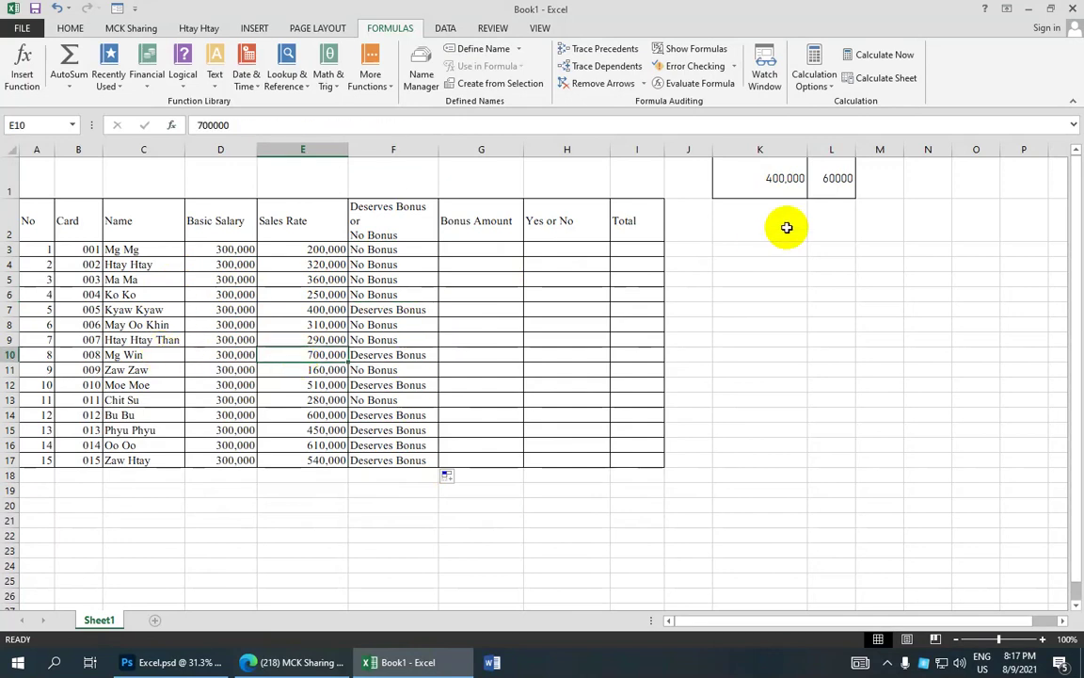
{"action": "left_click", "coordinate": [419, 357]}
{"action": "left_click", "coordinate": [411, 371]}
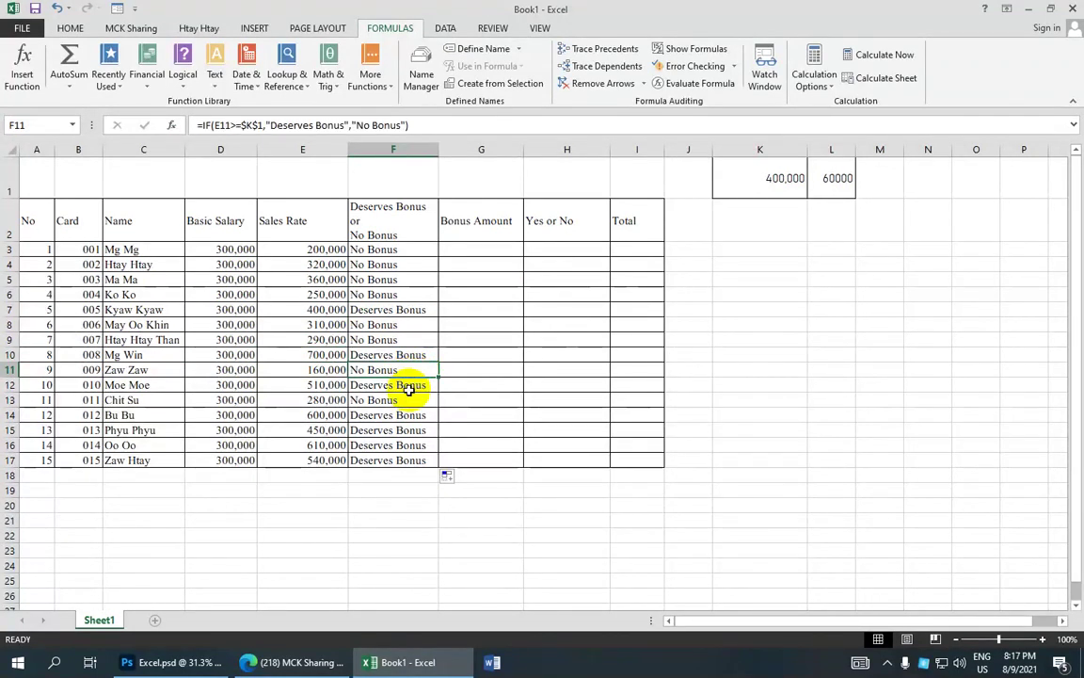
{"action": "left_click", "coordinate": [413, 388]}
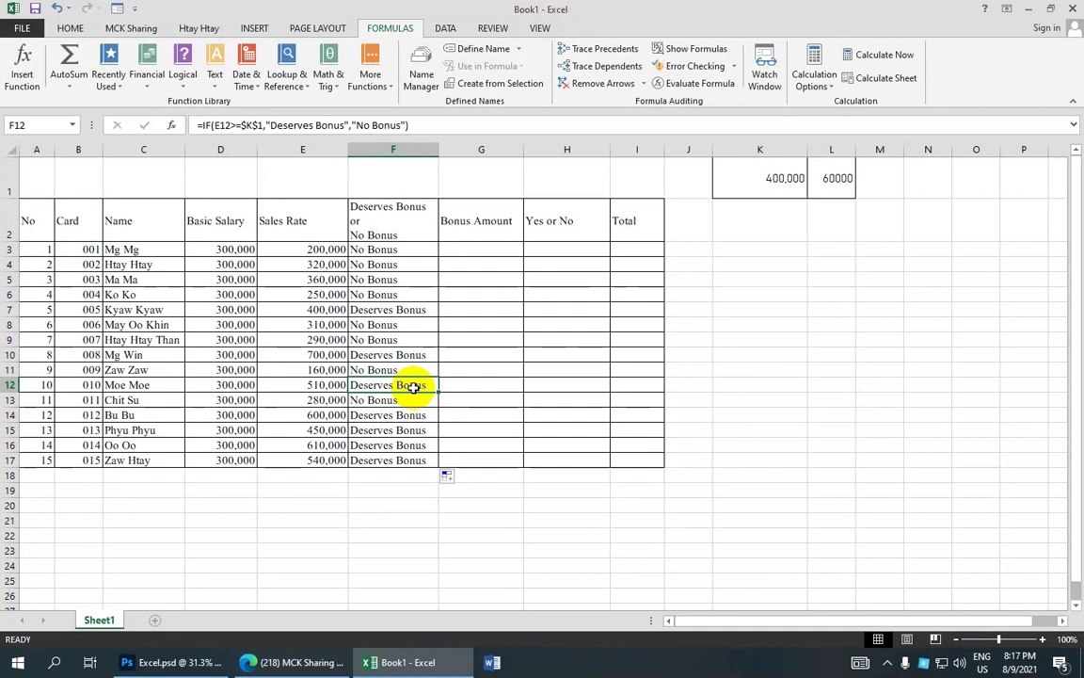
{"action": "left_click", "coordinate": [480, 249]}
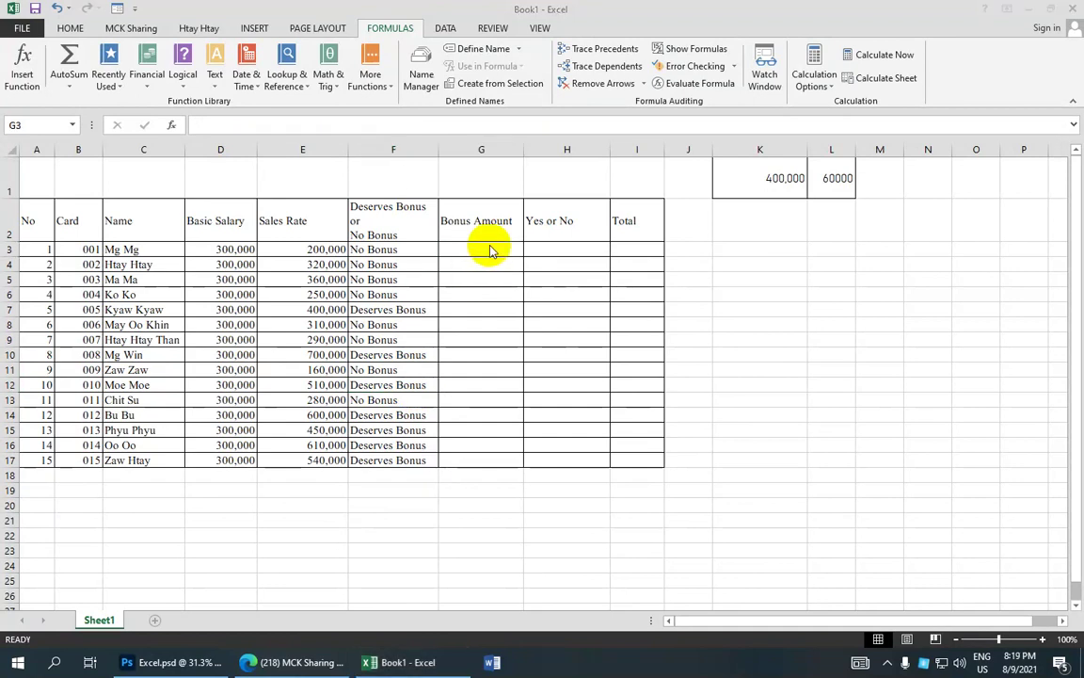
Select G3 under Bonus Amount and bring up the Insert Function list.
{"action": "left_click", "coordinate": [488, 249]}
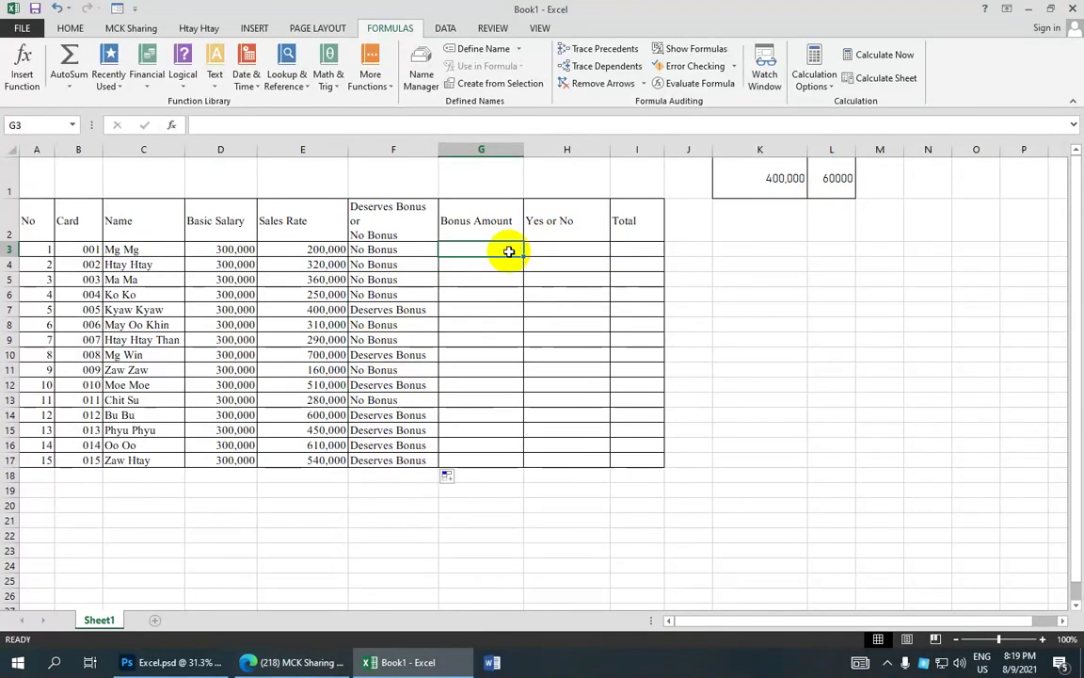
{"action": "left_click", "coordinate": [21, 75]}
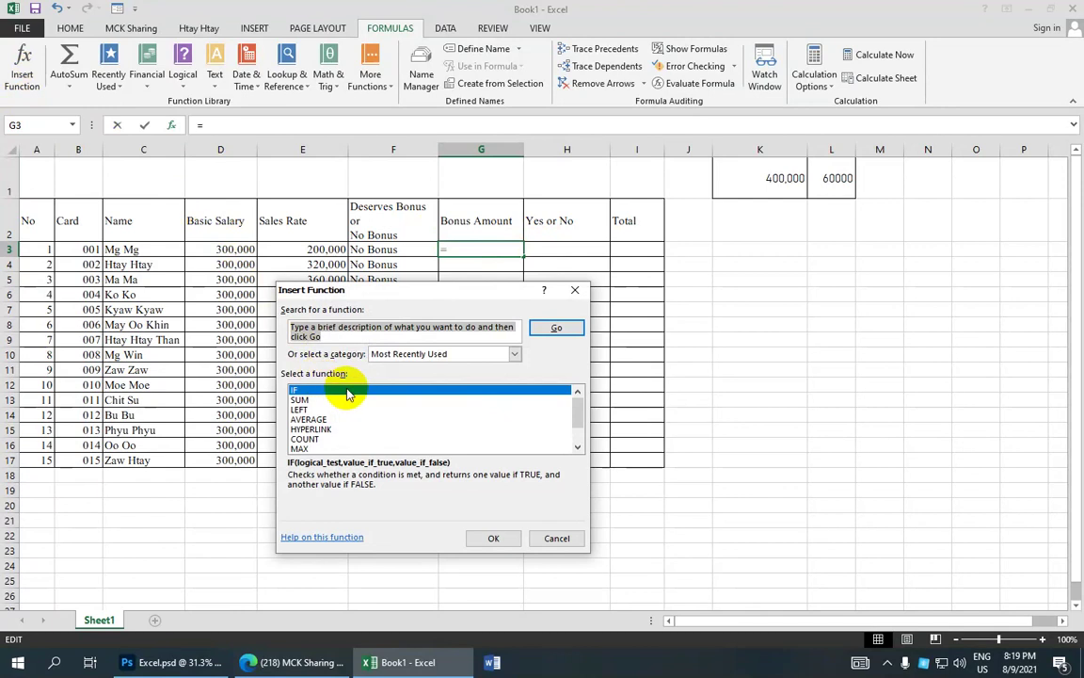
Choose IF for G3 and build its test comparing E3's Sales Rate with the $K$1 threshold.
{"action": "double_click", "coordinate": [405, 393]}
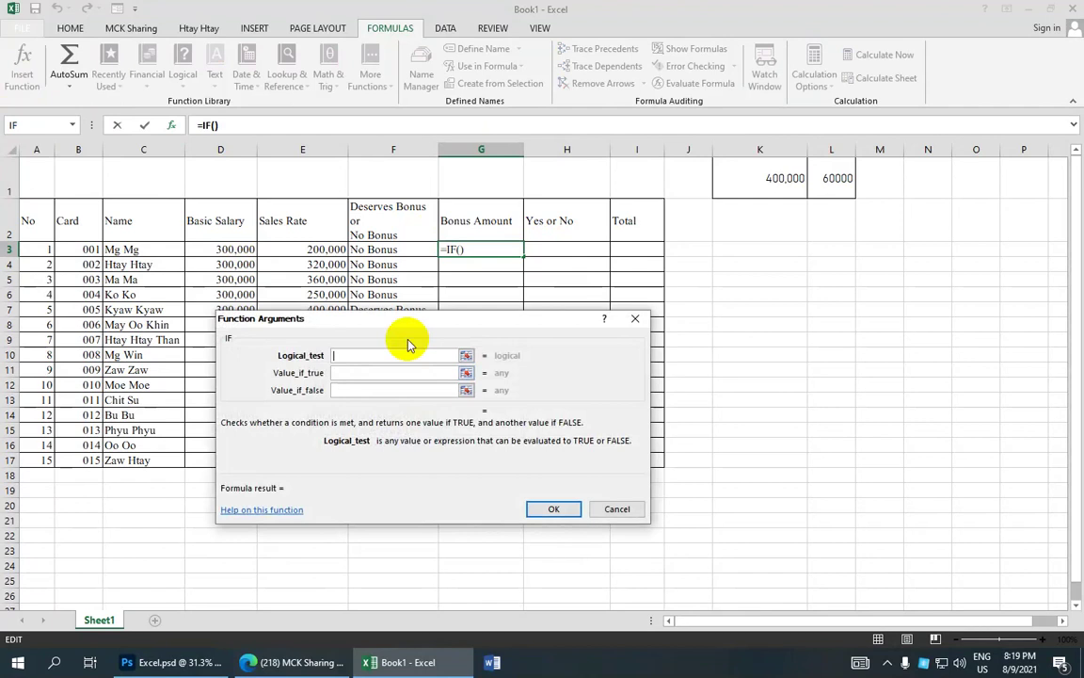
{"action": "left_click_drag", "start_coordinate": [420, 319], "coordinate": [592, 300]}
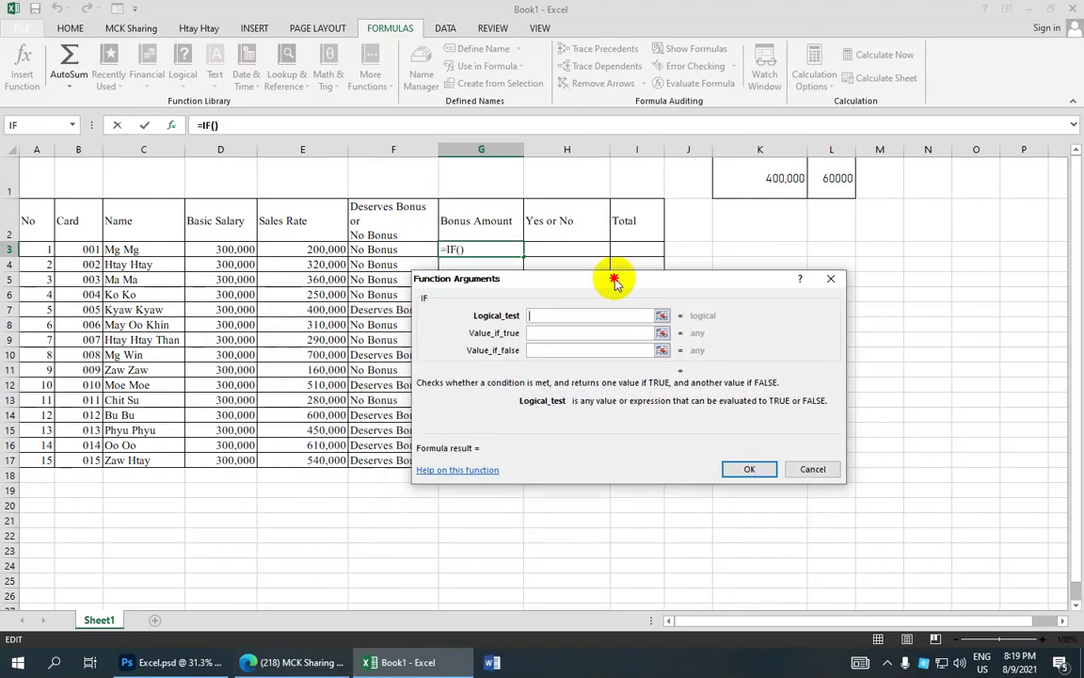
{"action": "left_click_drag", "start_coordinate": [513, 275], "coordinate": [501, 309]}
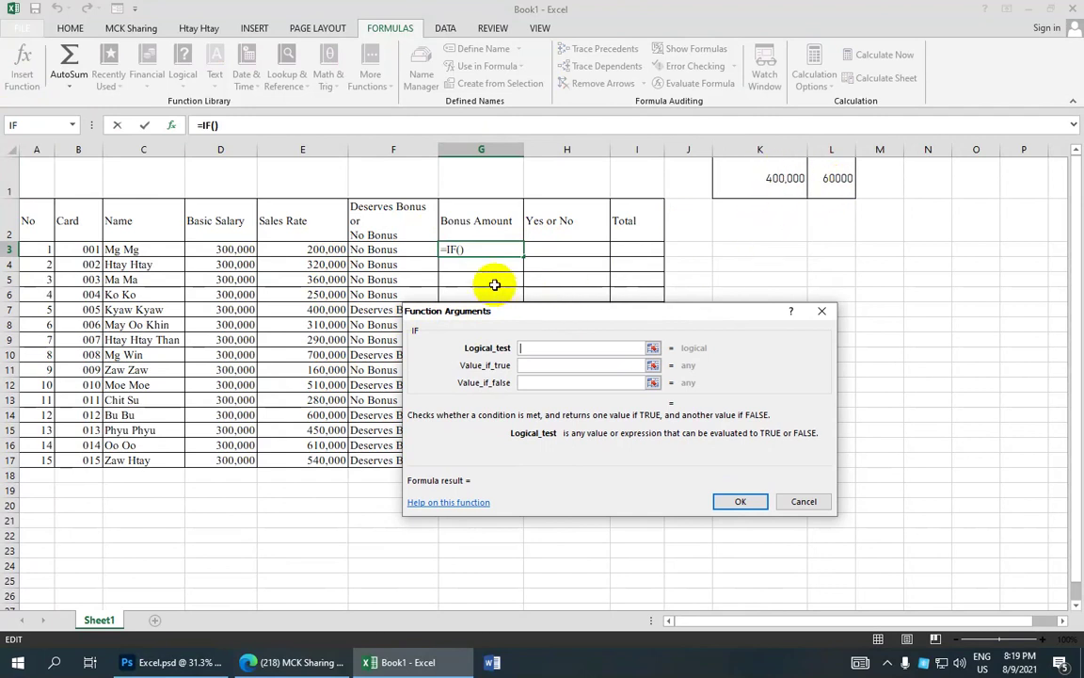
{"action": "left_click", "coordinate": [332, 252]}
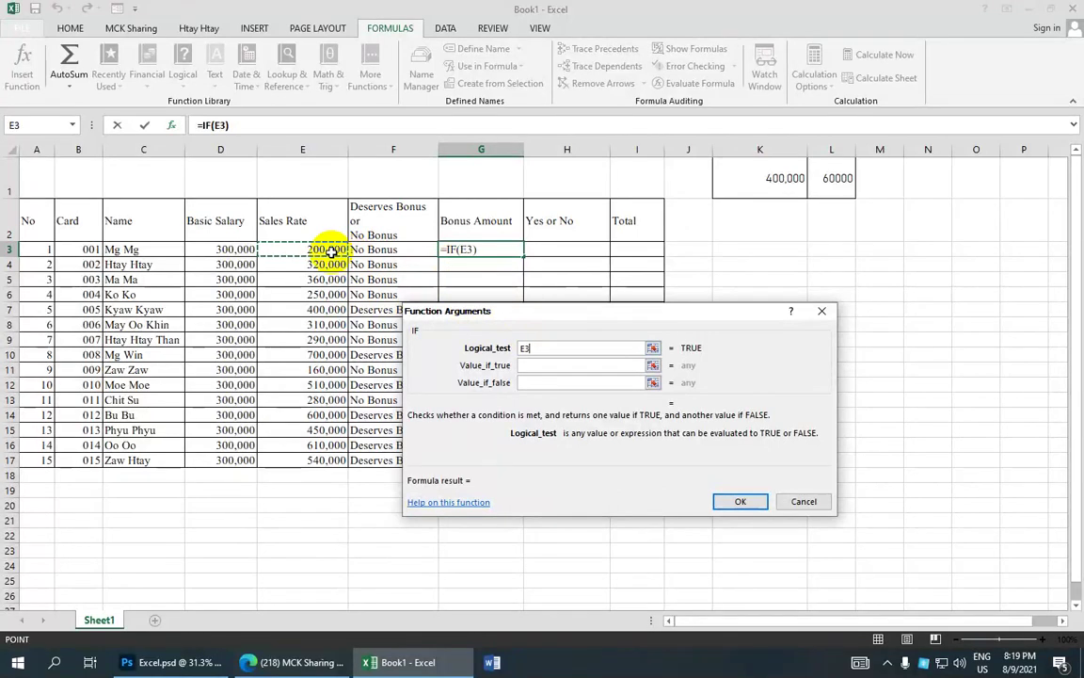
{"action": "type", "text": ">=$K$1"}
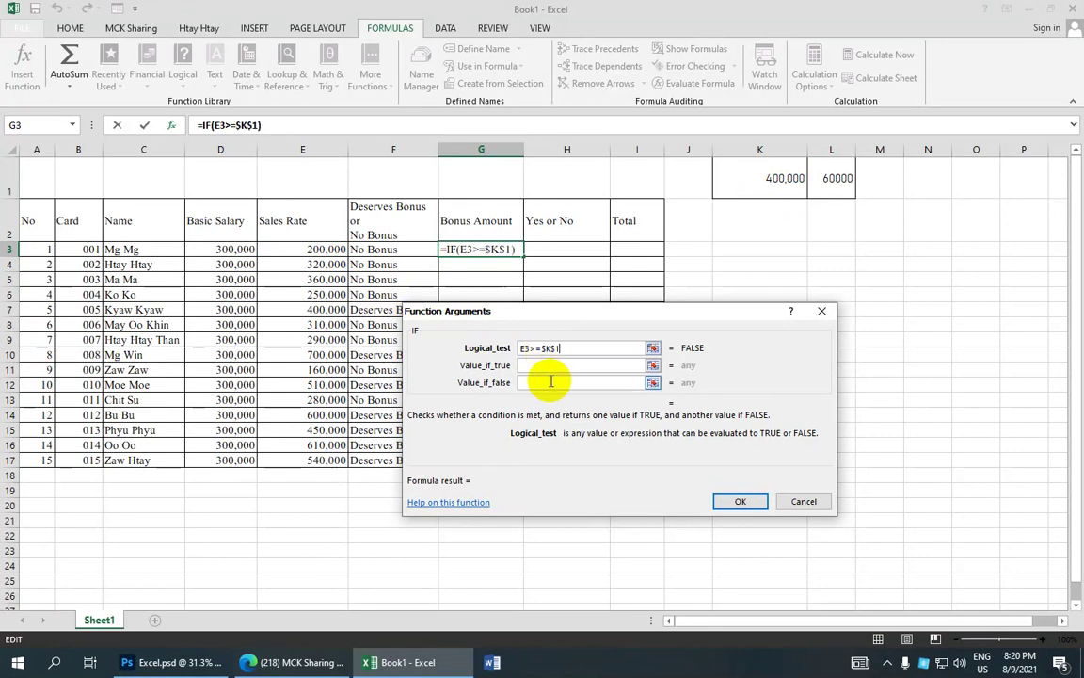
{"action": "left_click", "coordinate": [549, 365]}
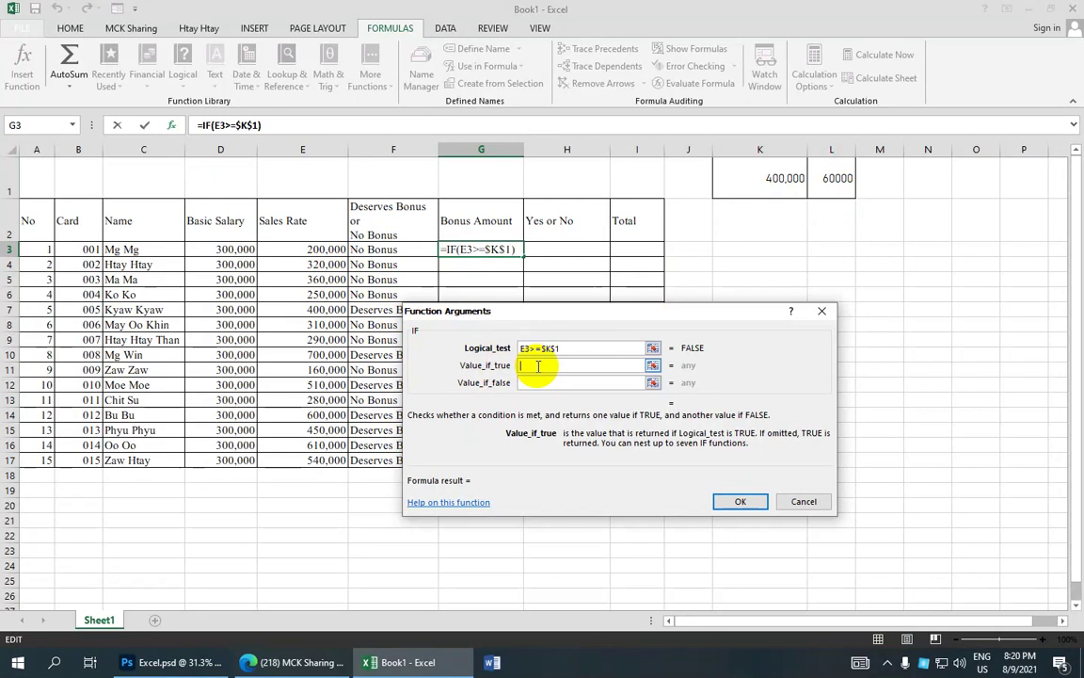
Enter 60000 as the true result and 0 as the false result, and confirm G3's formula.
{"action": "left_click", "coordinate": [534, 365]}
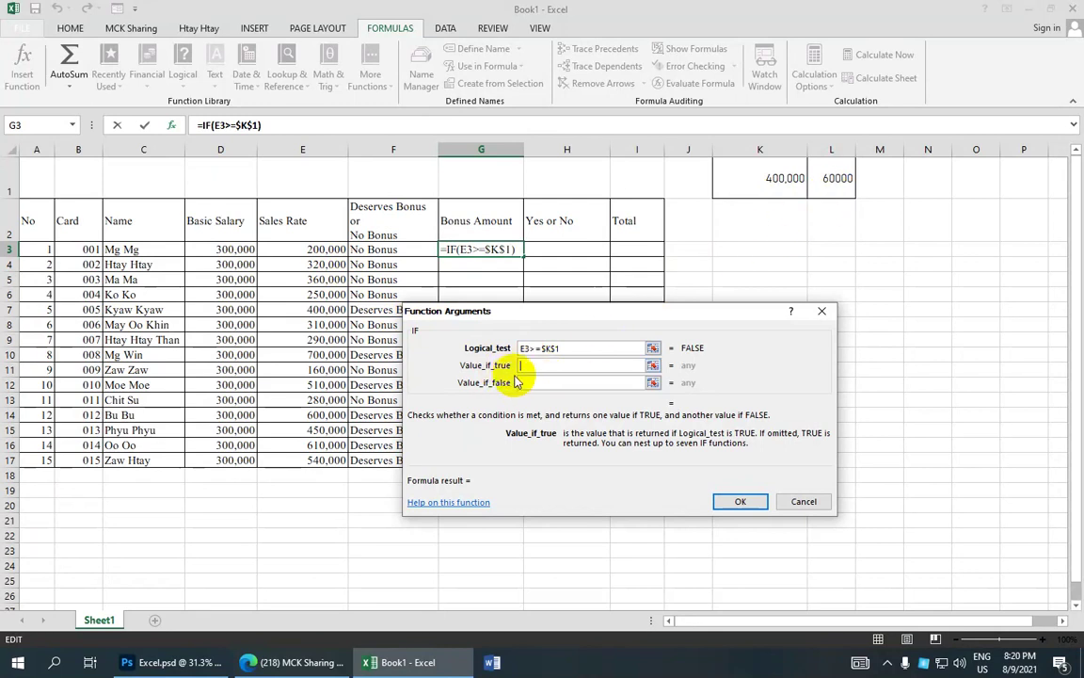
{"action": "type", "text": "60000"}
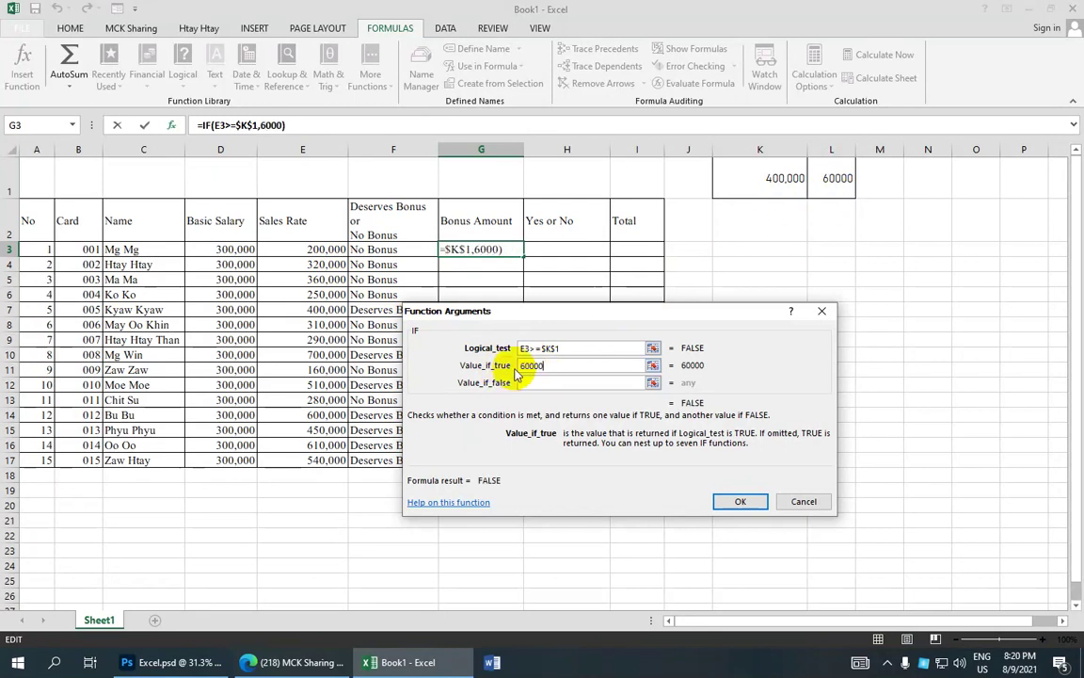
{"action": "key", "text": "Tab"}
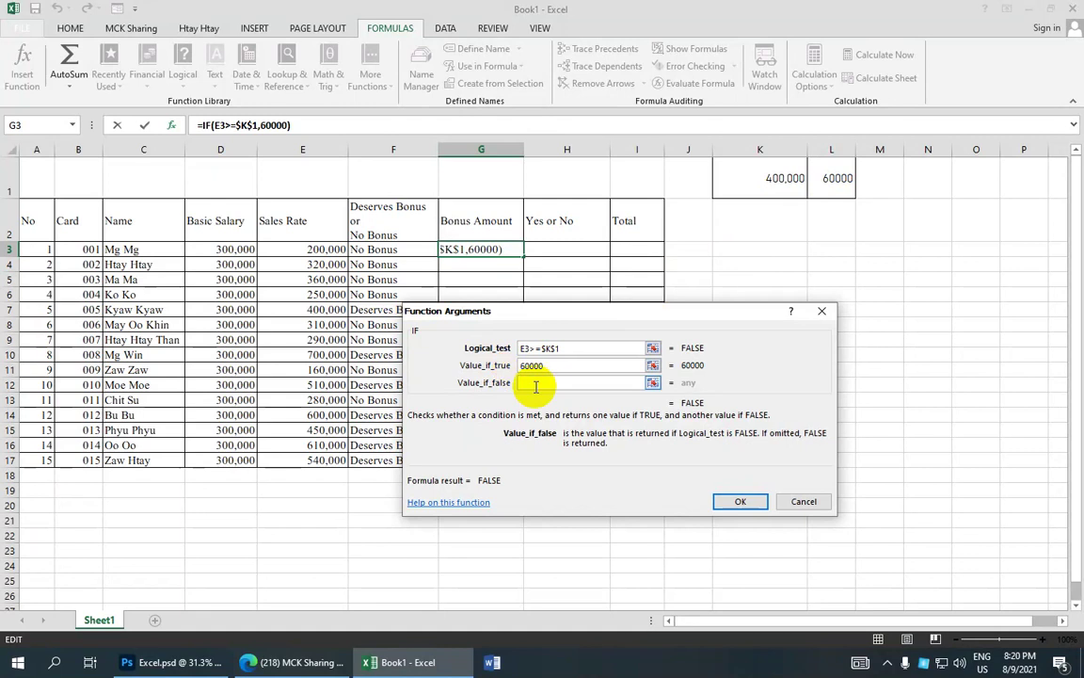
{"action": "type", "text": "0"}
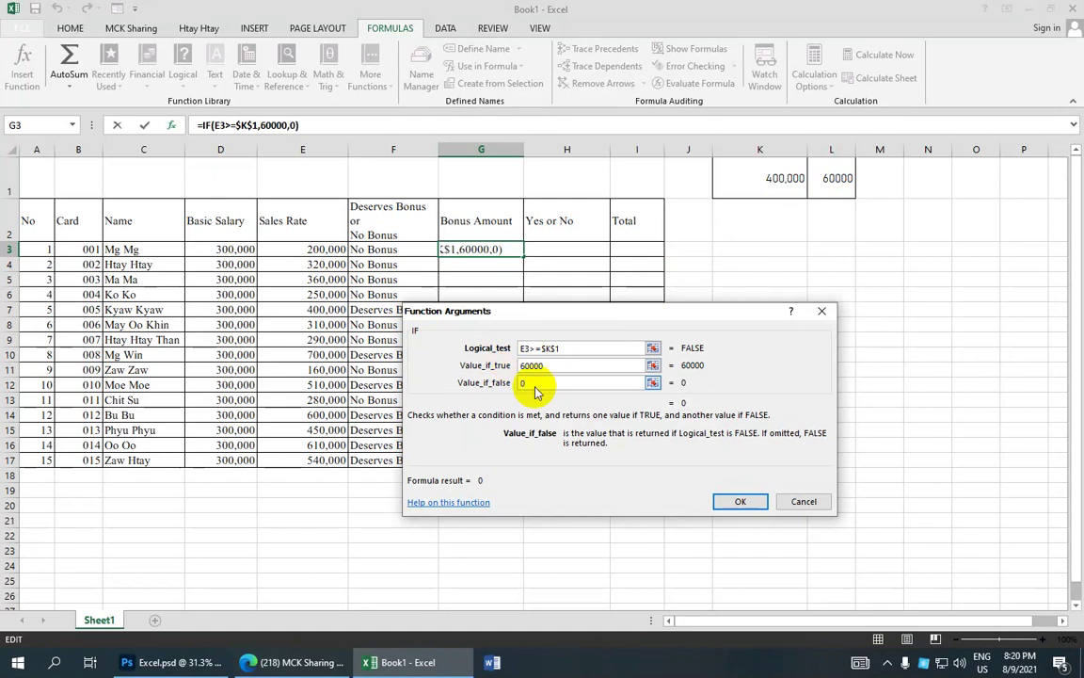
{"action": "left_click", "coordinate": [740, 500]}
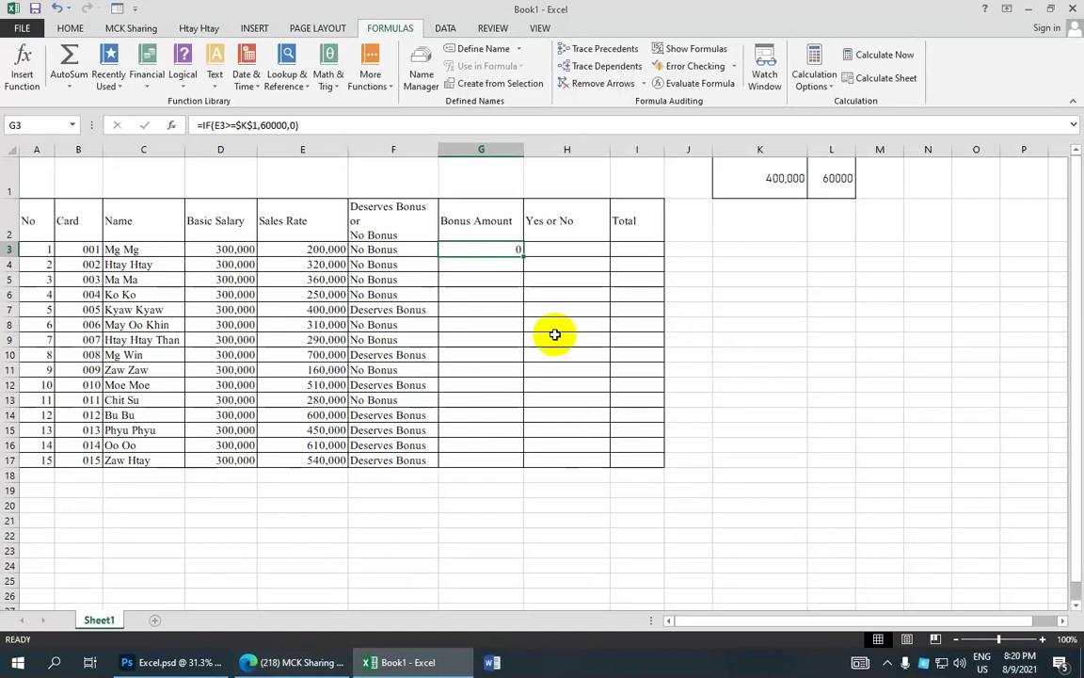
Fill G3's bonus formula down to G17 and check the first row's result.
{"action": "left_click_drag", "start_coordinate": [522, 256], "coordinate": [511, 471]}
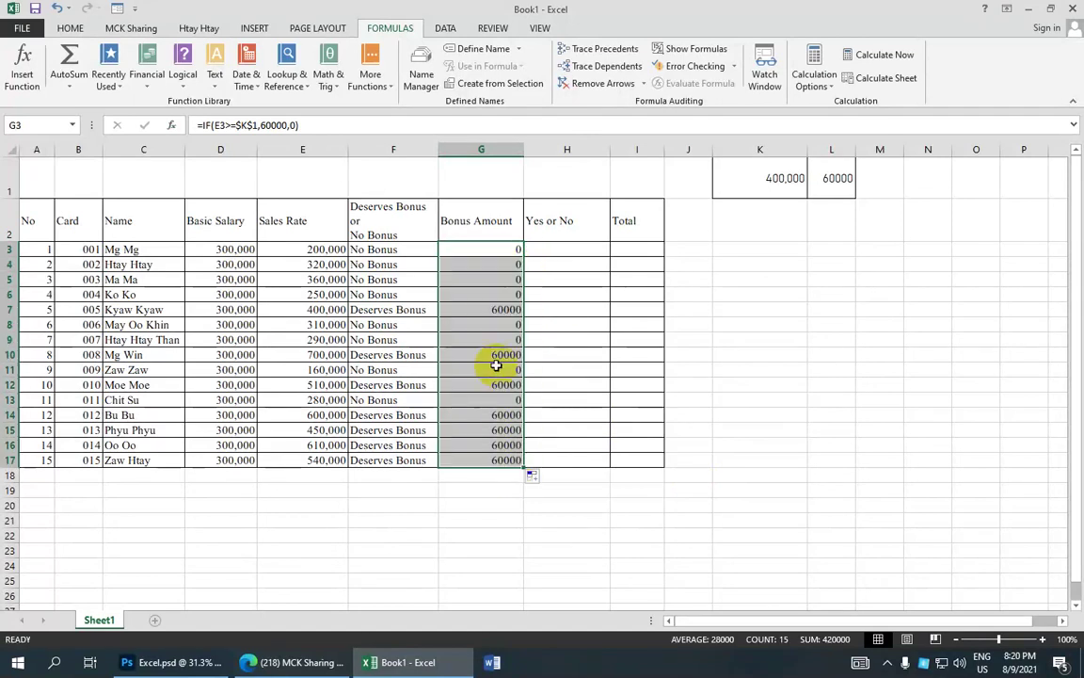
{"action": "left_click", "coordinate": [507, 250]}
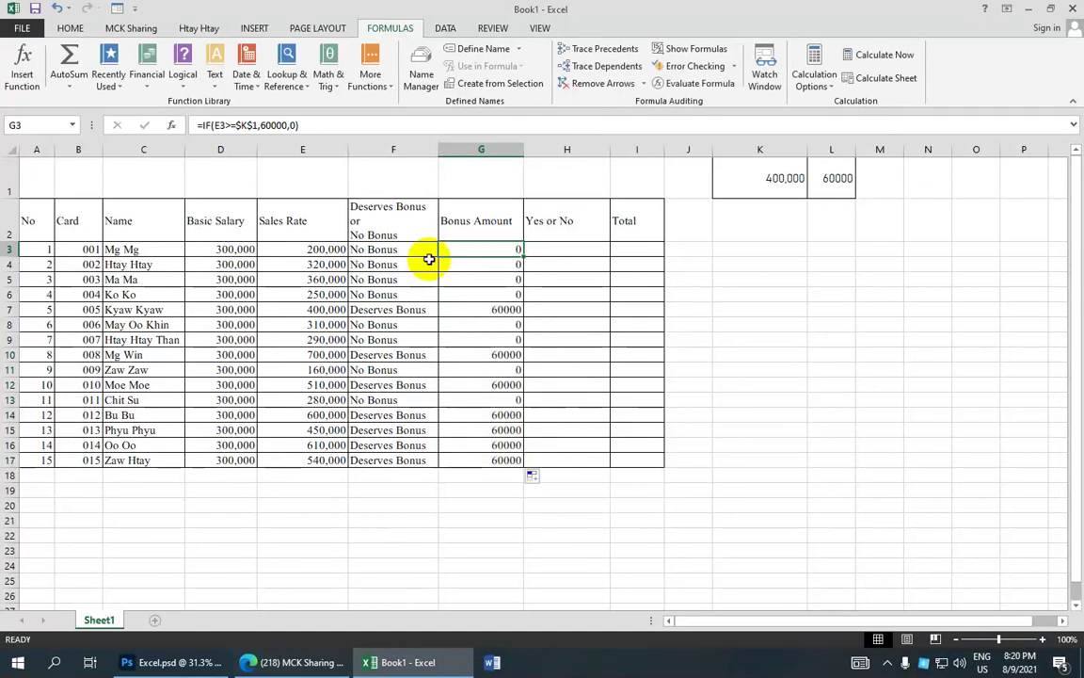
{"action": "left_click", "coordinate": [317, 251]}
{"action": "left_click", "coordinate": [516, 250]}
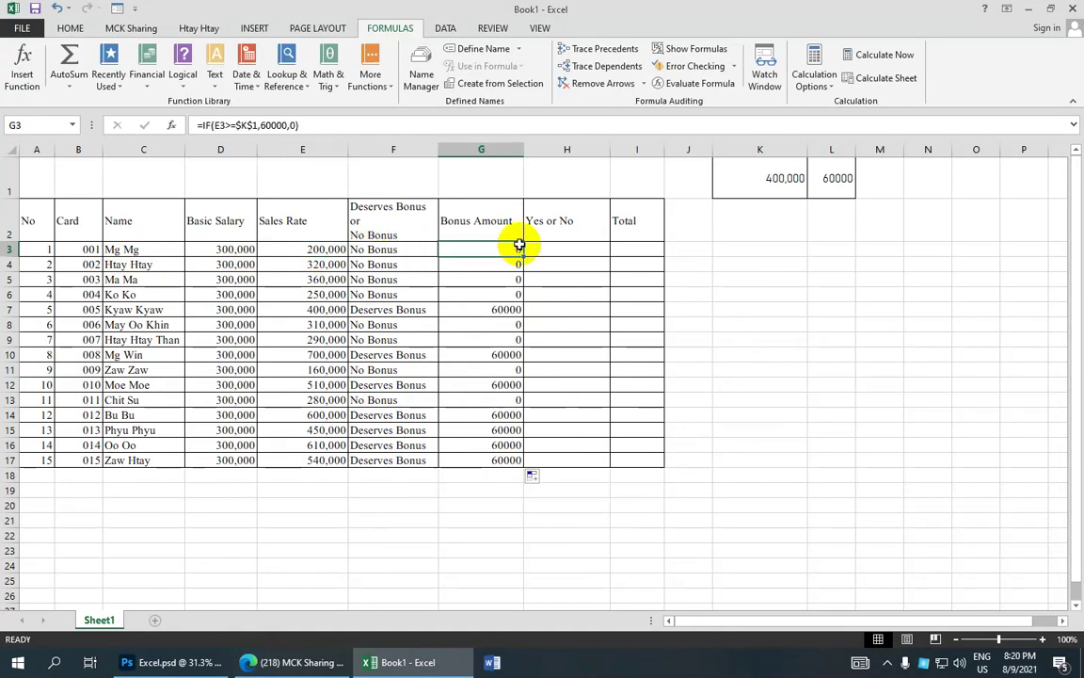
Verify the 60000 or 0 bonuses against Sales Rates in rows 7, 8 and 10.
{"action": "left_click", "coordinate": [153, 311]}
{"action": "left_click", "coordinate": [325, 310]}
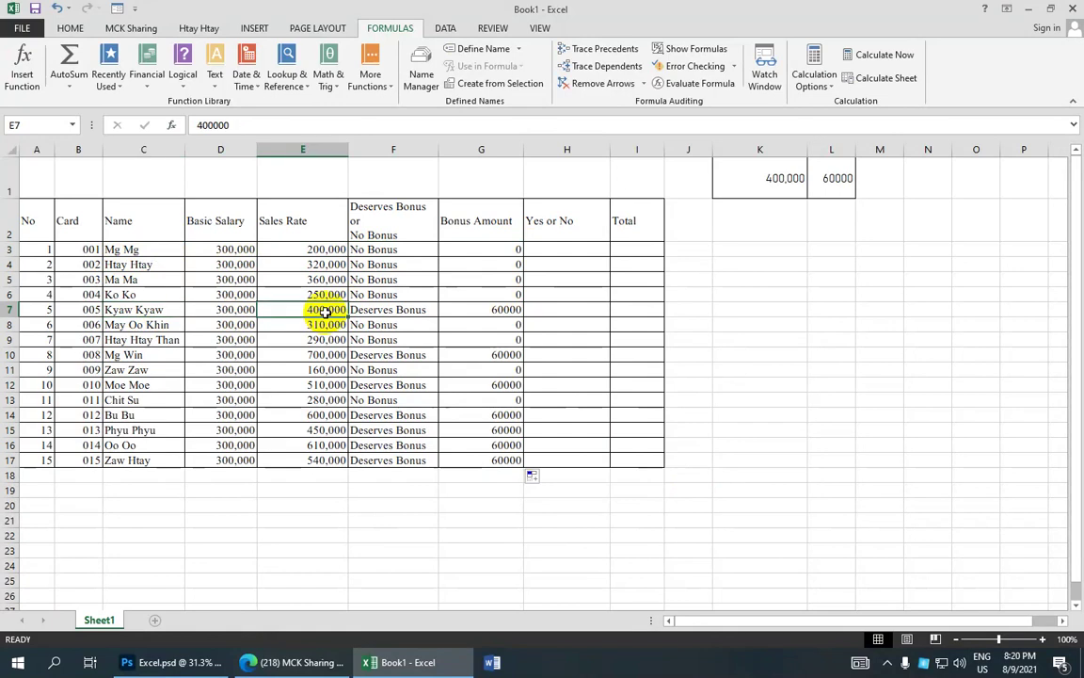
{"action": "left_click", "coordinate": [509, 308]}
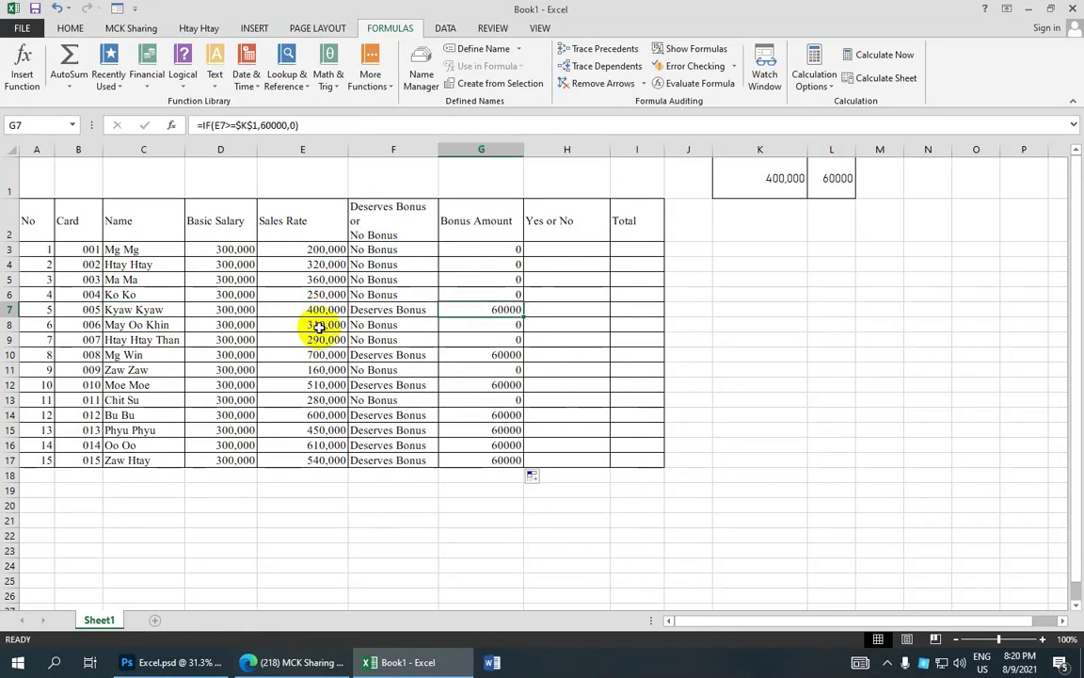
{"action": "left_click", "coordinate": [319, 326]}
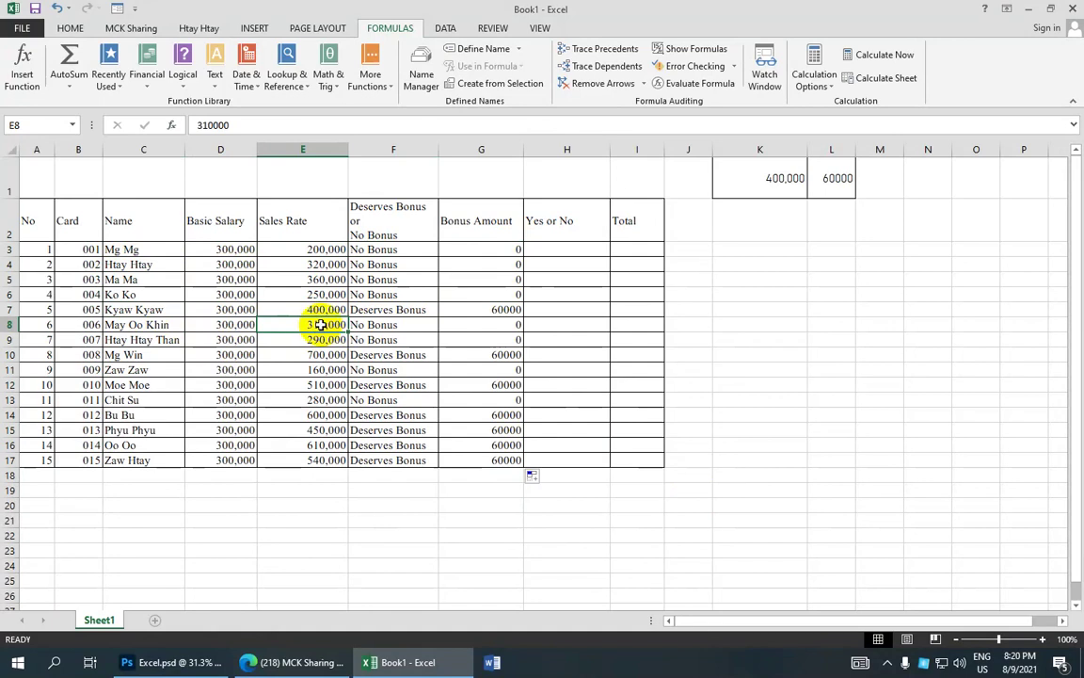
{"action": "left_click", "coordinate": [507, 328]}
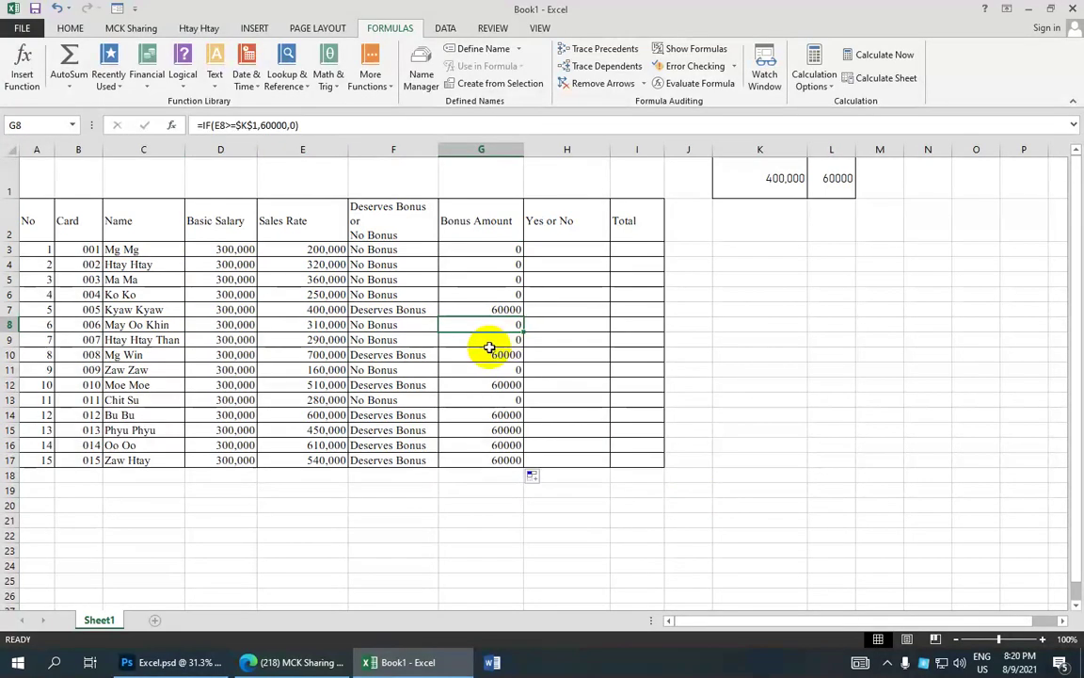
{"action": "left_click", "coordinate": [509, 309]}
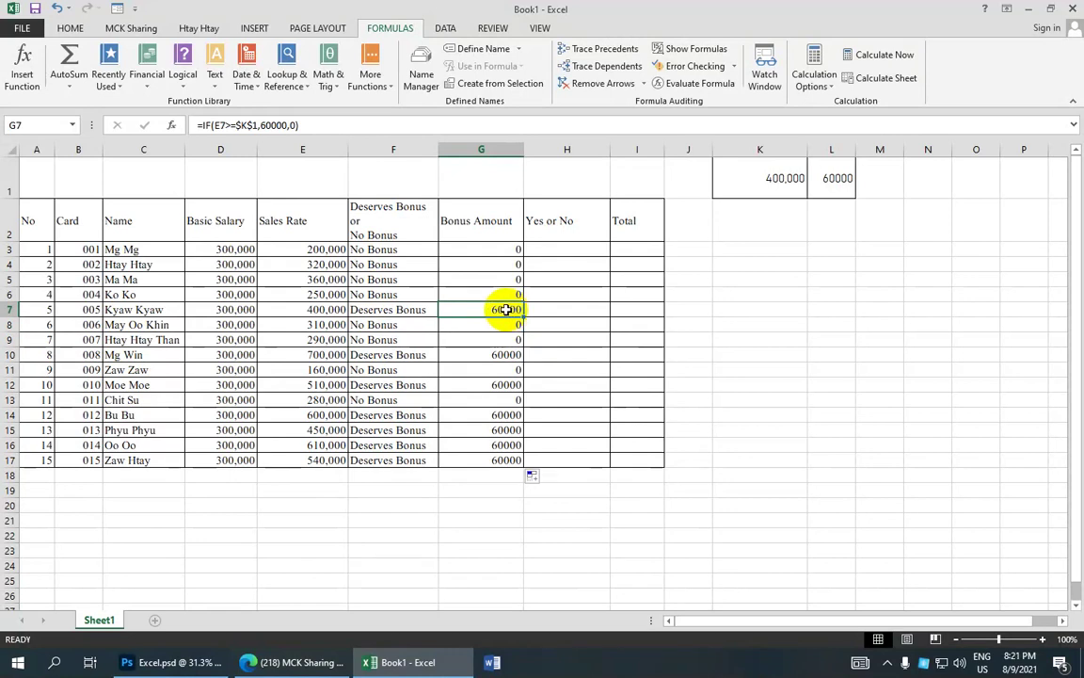
{"action": "left_click", "coordinate": [504, 353]}
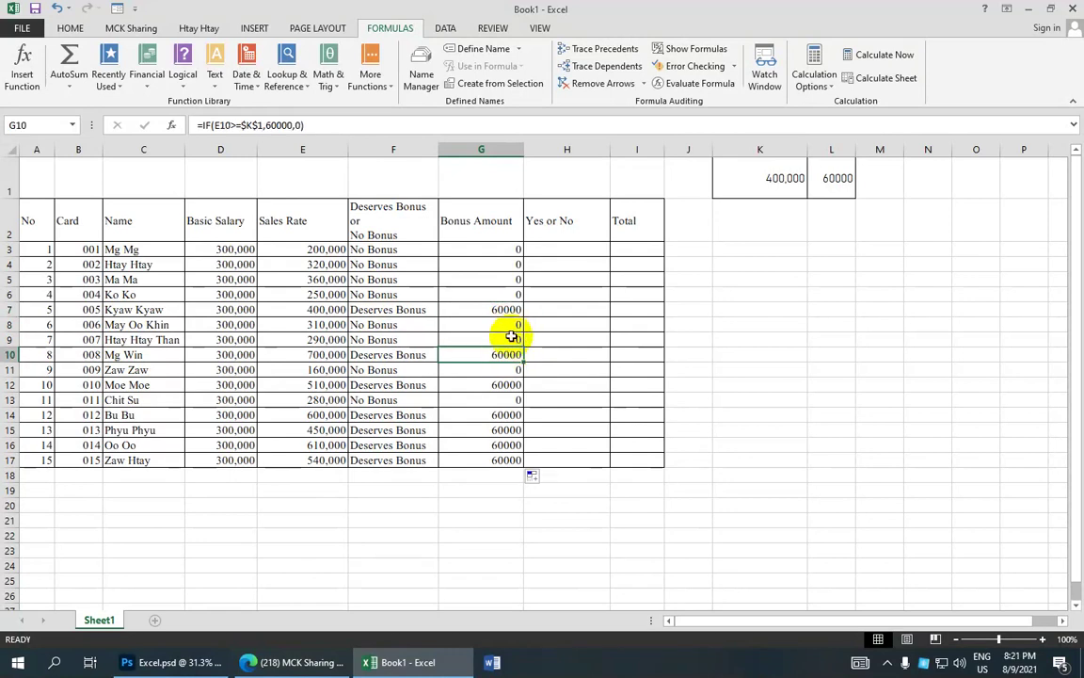
{"action": "left_click", "coordinate": [511, 325]}
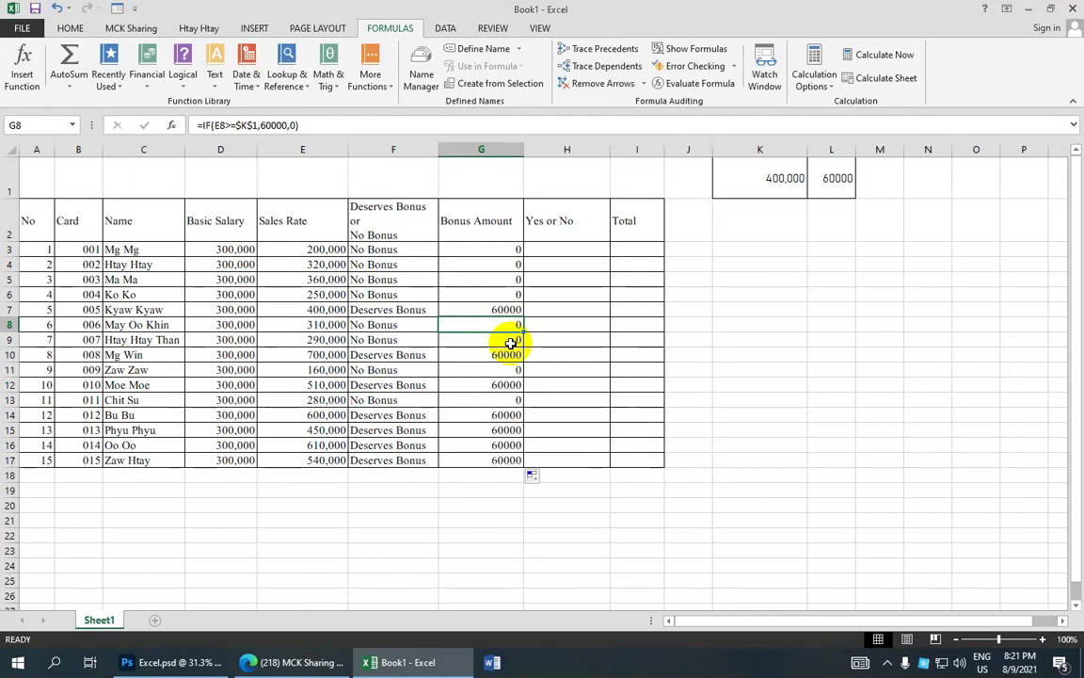
{"action": "left_click", "coordinate": [567, 248]}
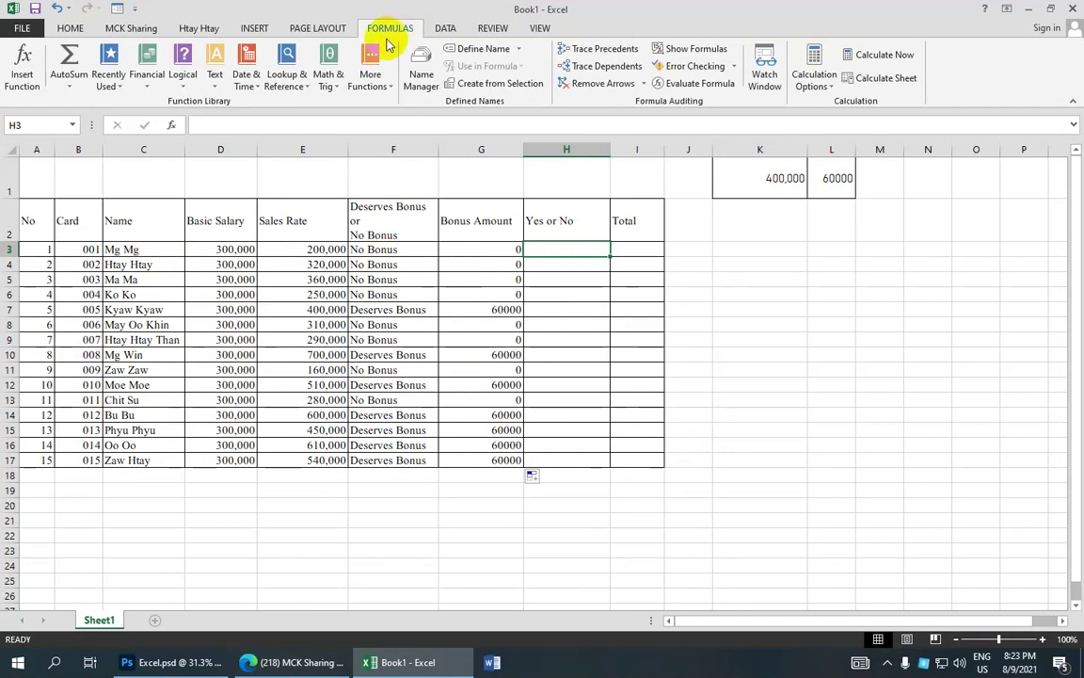
Start an IF formula in H3 with the logical test E3>=$K$1.
{"action": "left_click", "coordinate": [26, 87]}
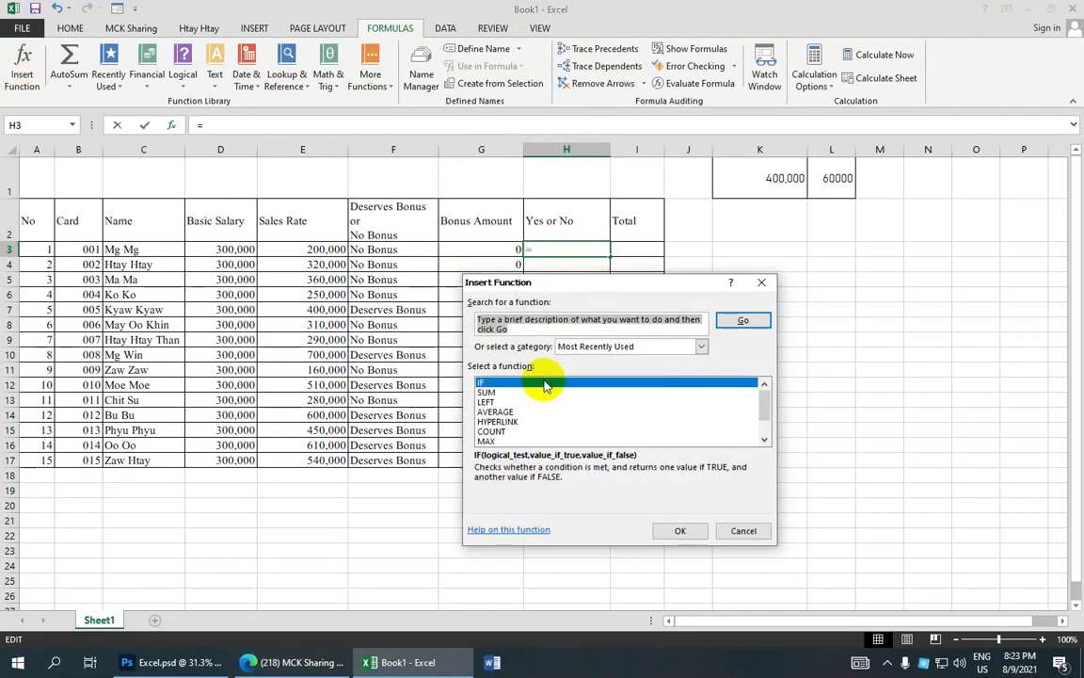
{"action": "left_click", "coordinate": [544, 384]}
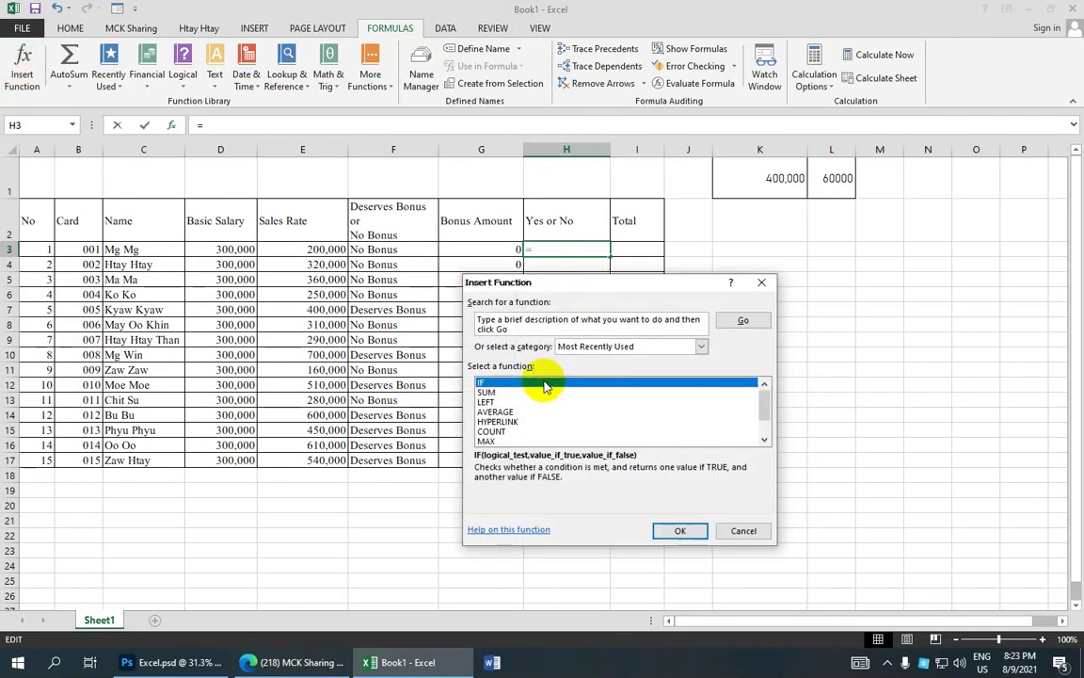
{"action": "double_click", "coordinate": [545, 383]}
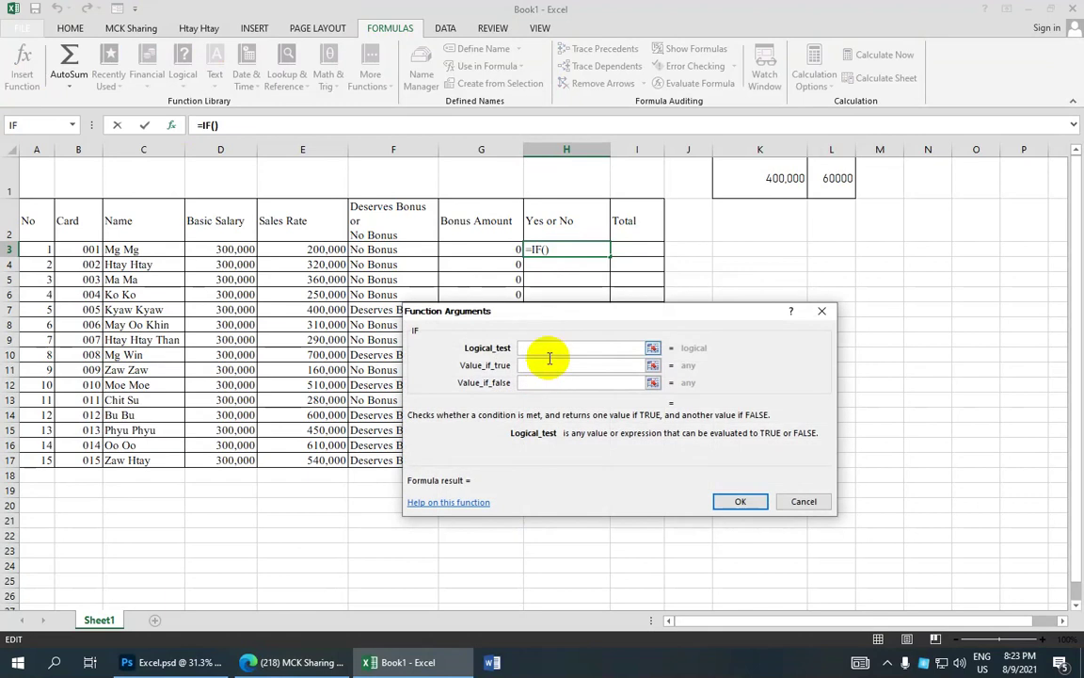
{"action": "left_click_drag", "start_coordinate": [563, 315], "coordinate": [490, 312]}
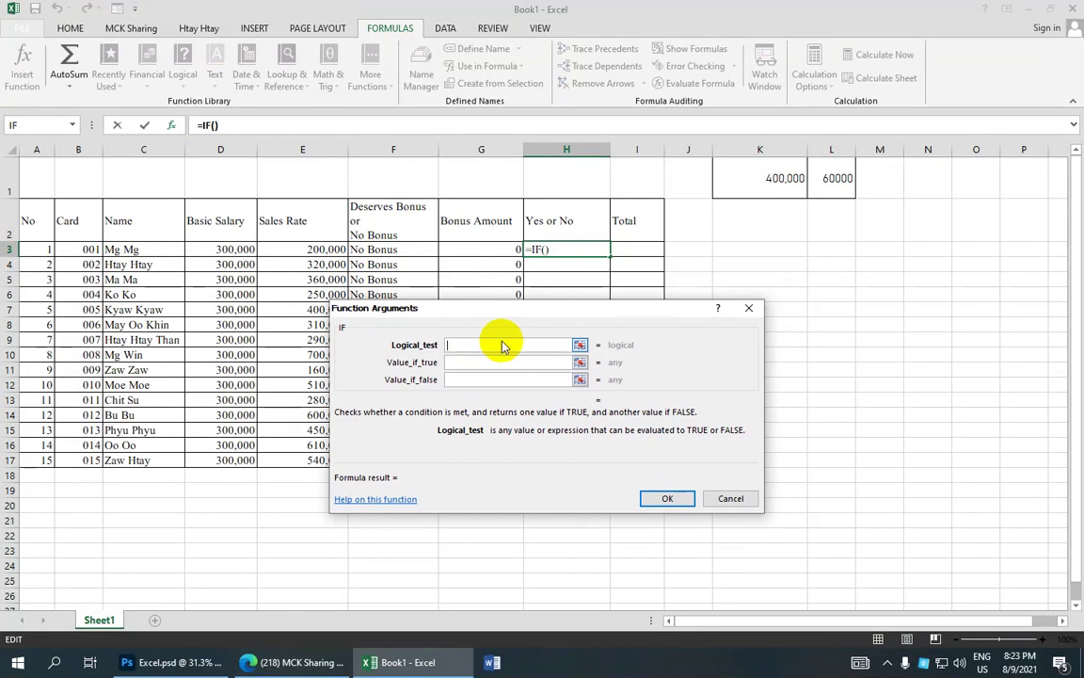
{"action": "left_click_drag", "start_coordinate": [506, 311], "coordinate": [542, 330]}
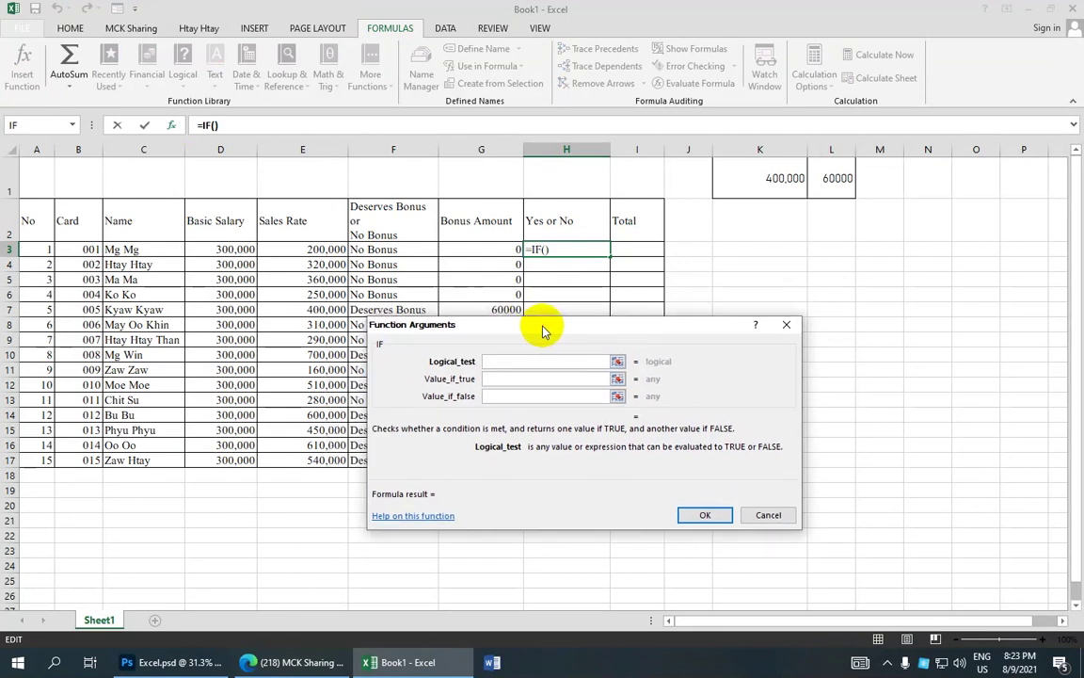
{"action": "left_click", "coordinate": [324, 250]}
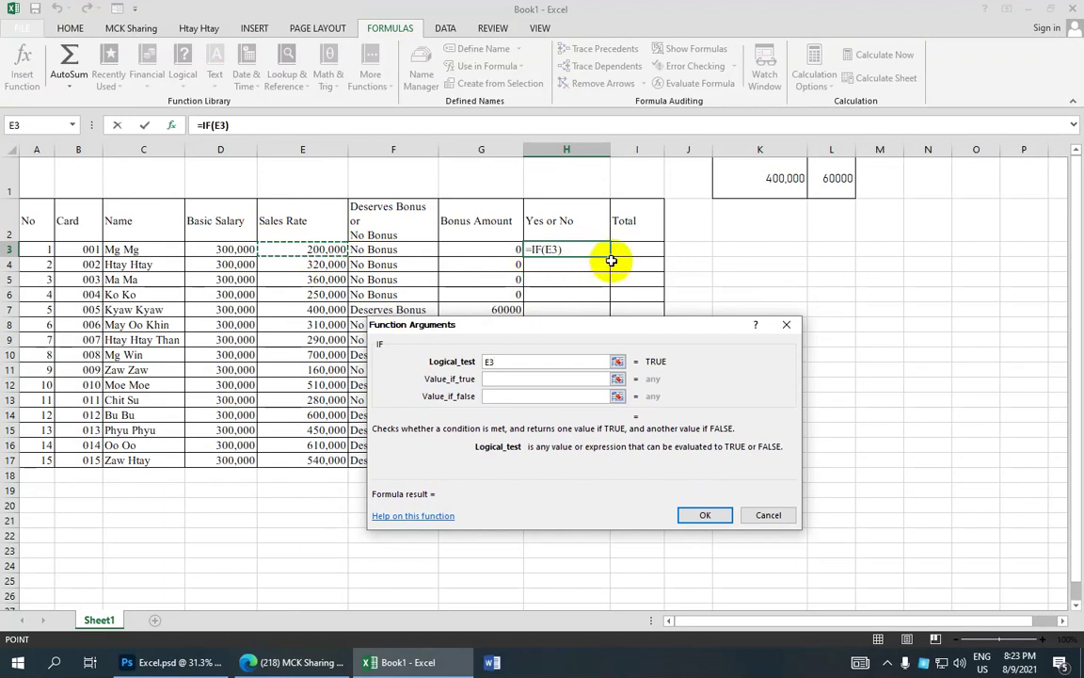
{"action": "type", "text": ">="}
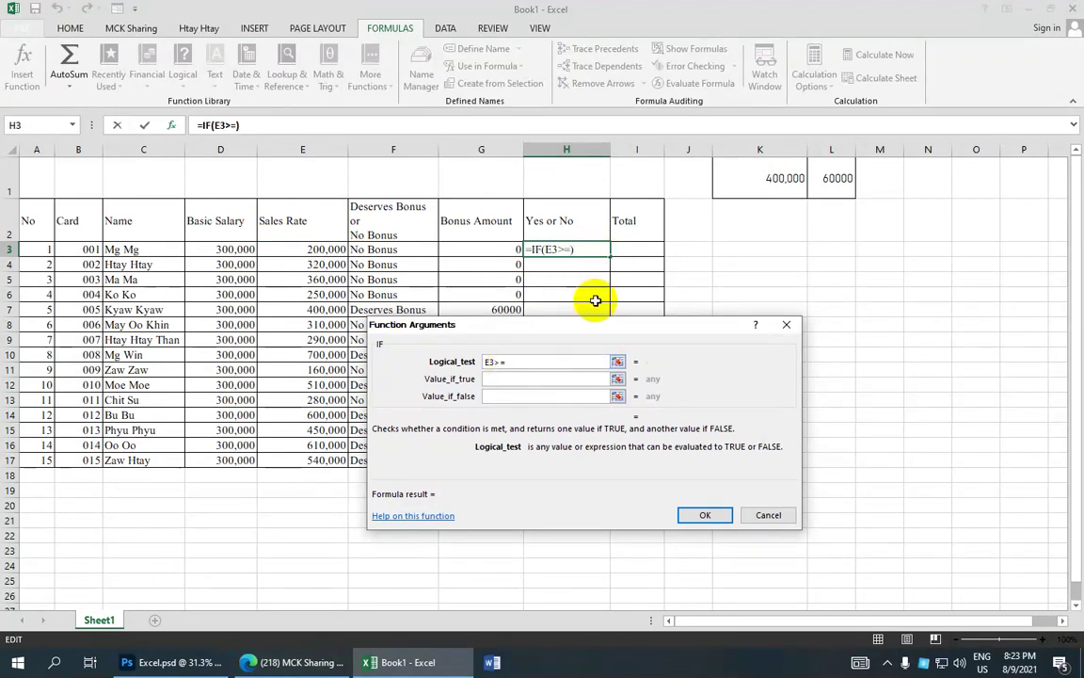
{"action": "left_click", "coordinate": [772, 186]}
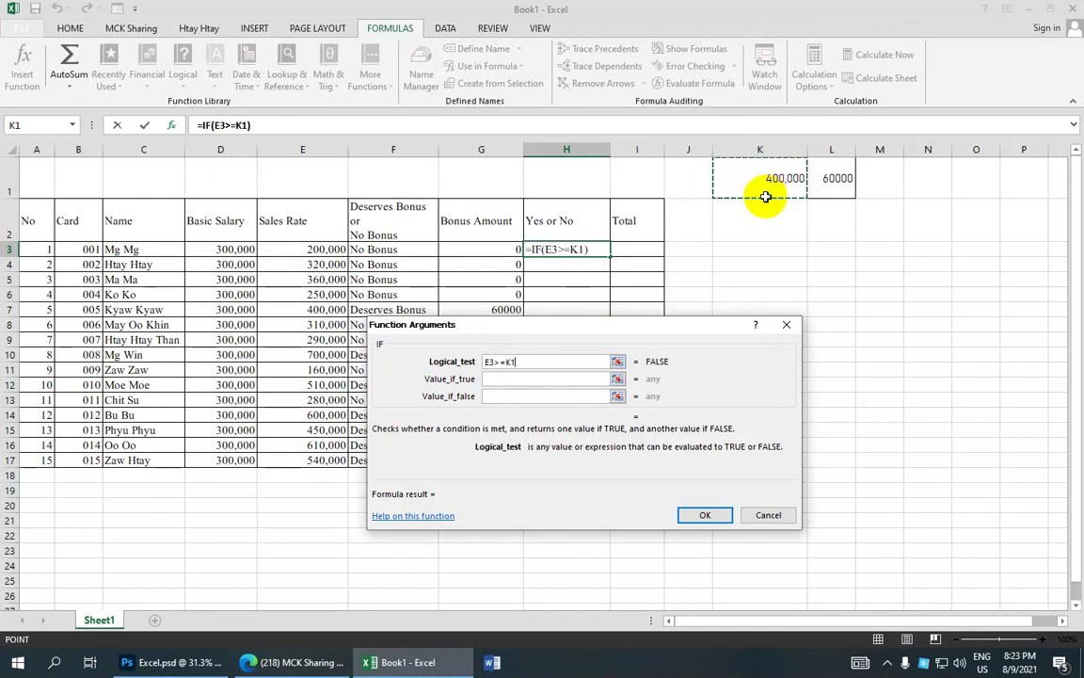
{"action": "key", "text": "F4"}
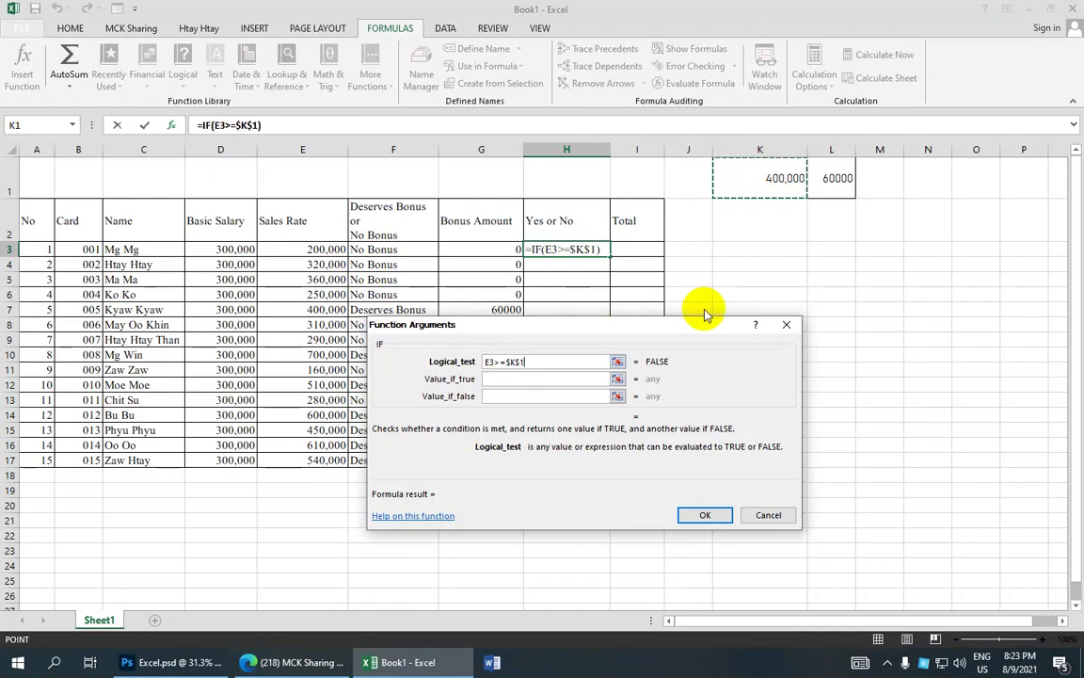
{"action": "key", "text": "Tab"}
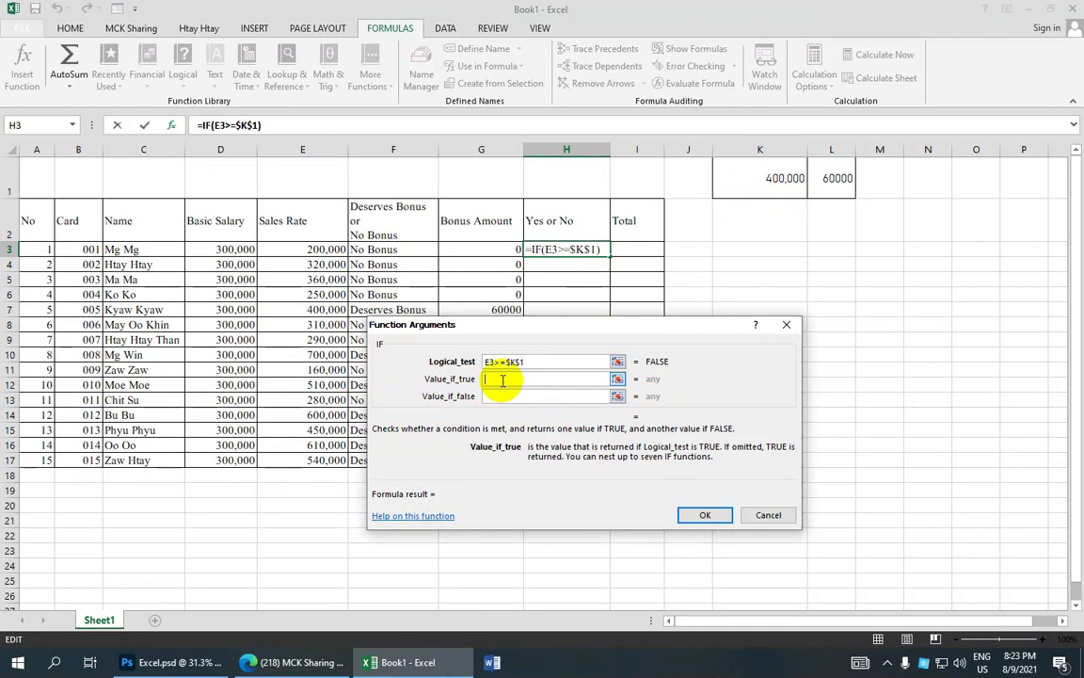
Enter Yes as the true result and No as the false result, and confirm H3.
{"action": "type", "text": "Y"}
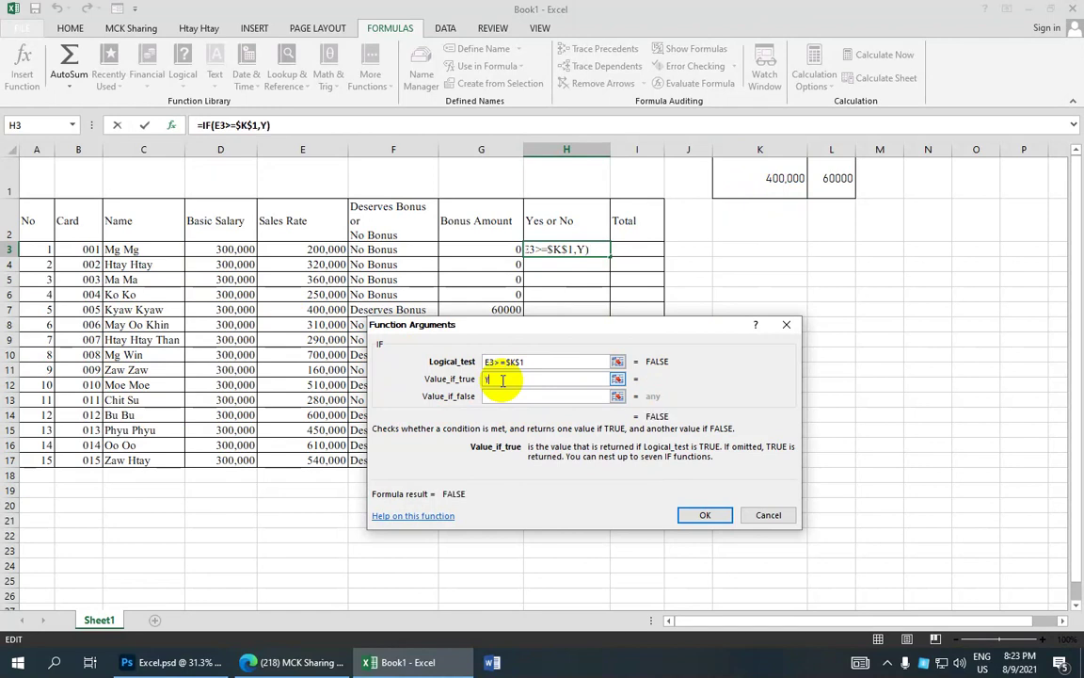
{"action": "type", "text": "es"}
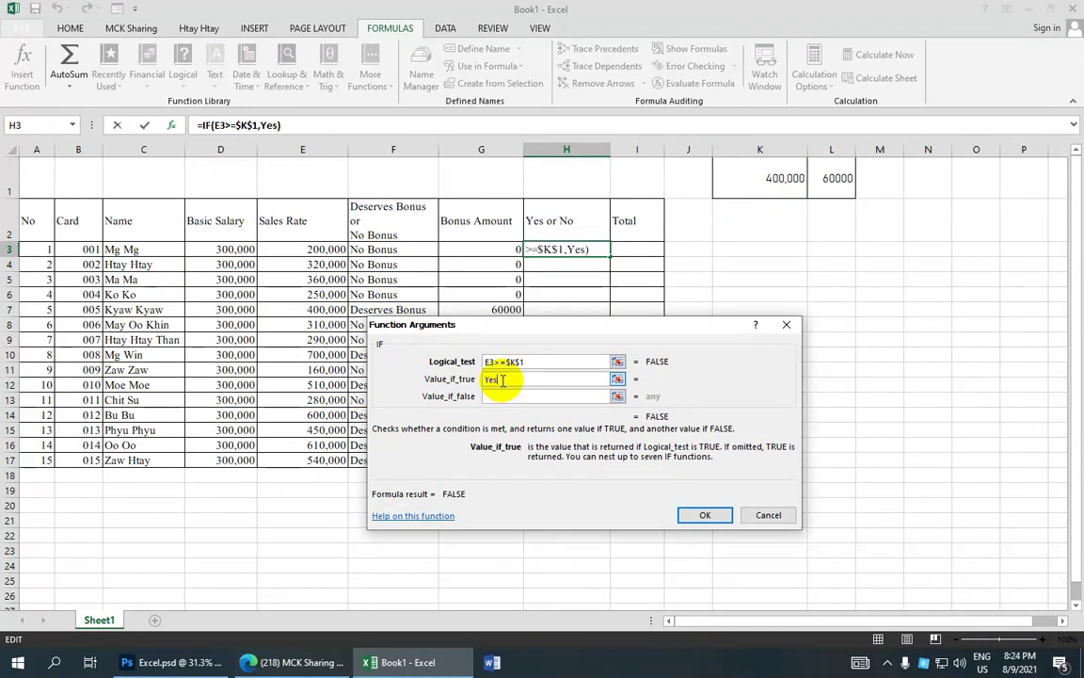
{"action": "key", "text": "Tab"}
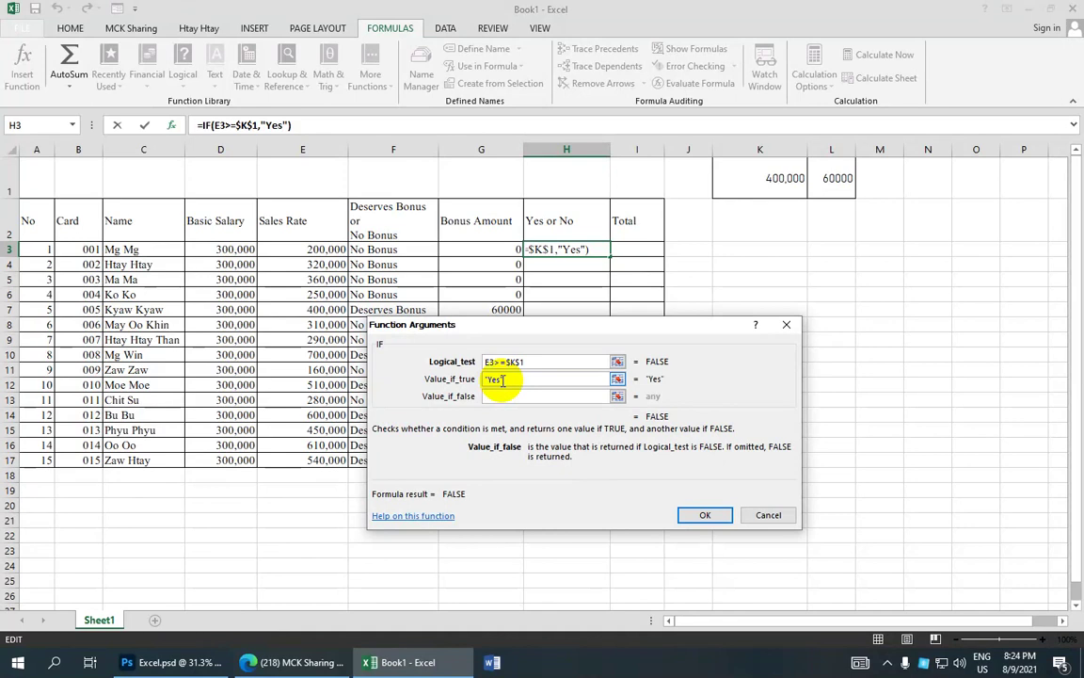
{"action": "type", "text": "No\""}
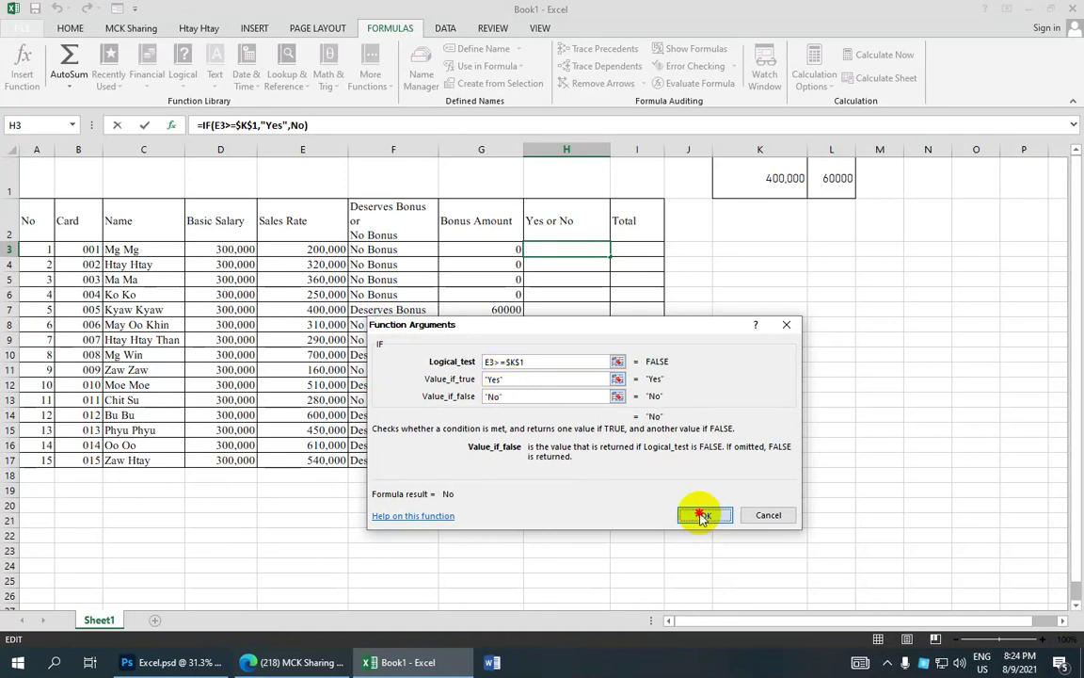
{"action": "left_click", "coordinate": [702, 515]}
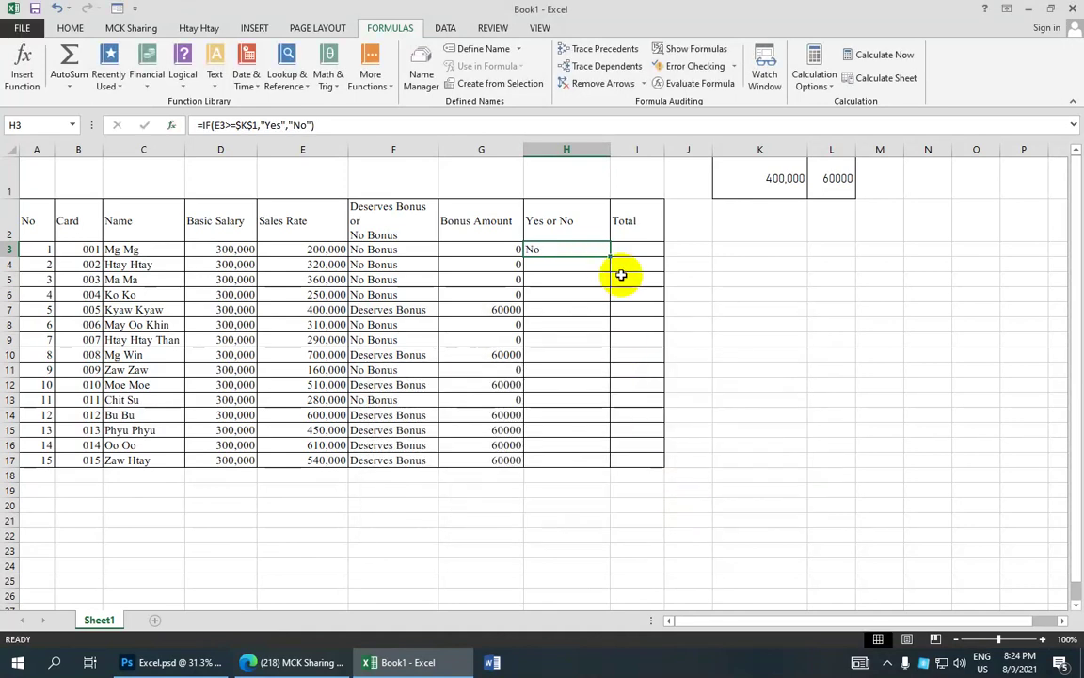
{"action": "mouse_move", "coordinate": [609, 256]}
{"action": "left_mouse_down"}
{"action": "mouse_move", "coordinate": [609, 487]}
{"action": "mouse_move", "coordinate": [605, 460]}
{"action": "left_mouse_up"}
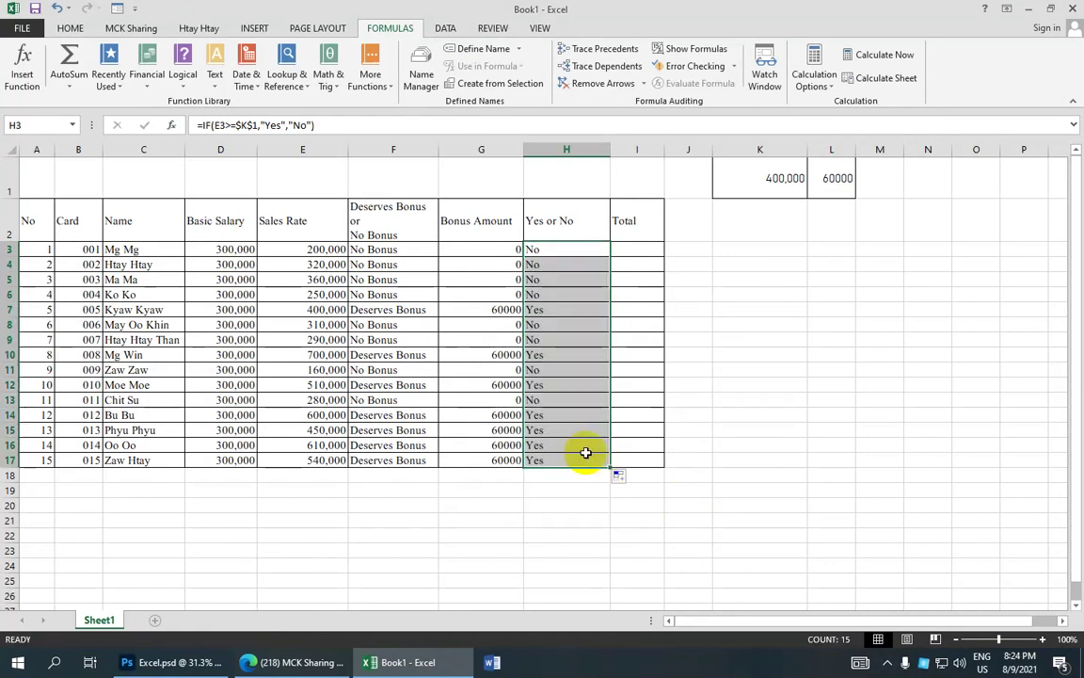
{"action": "left_click", "coordinate": [563, 355]}
{"action": "left_click", "coordinate": [554, 311]}
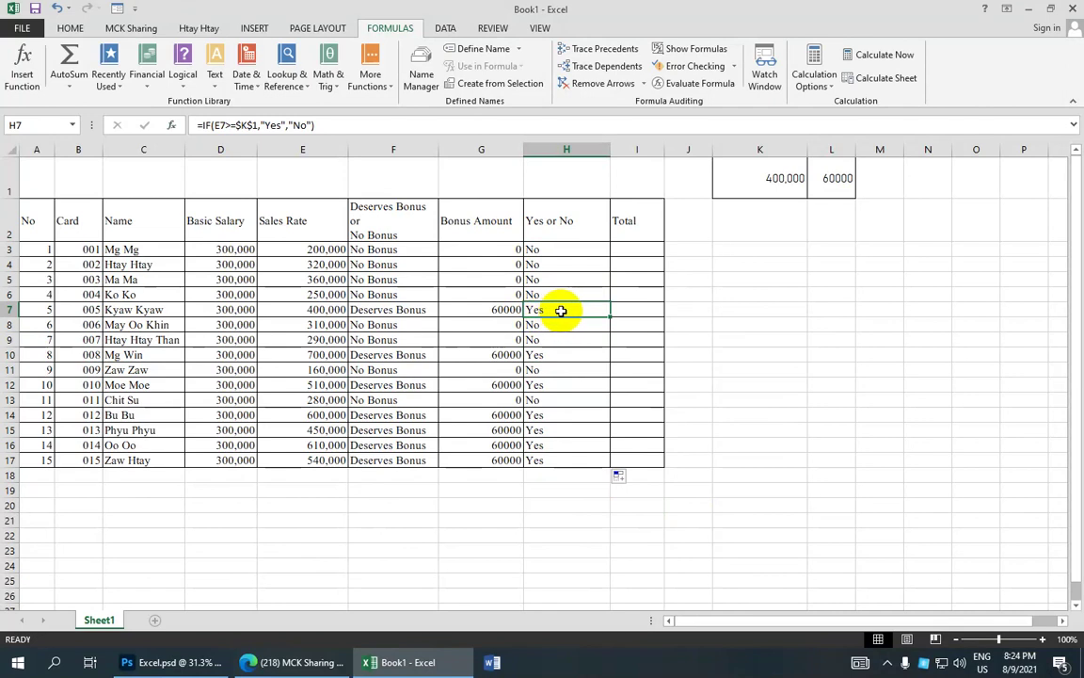
{"action": "left_click", "coordinate": [570, 292]}
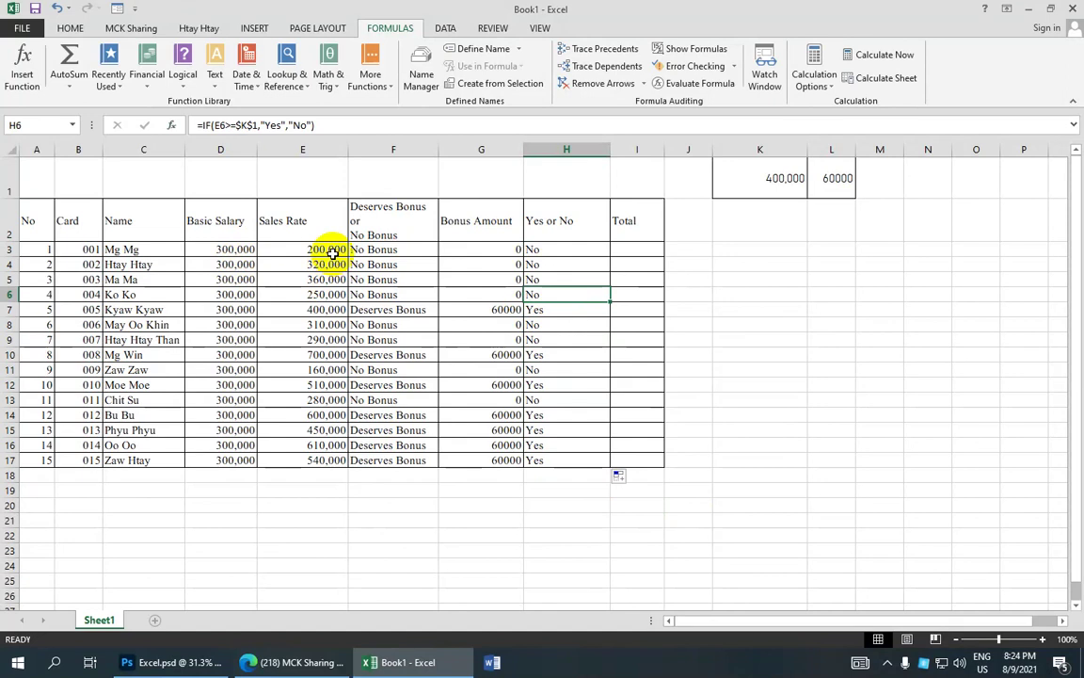
Change the first employee's Sales Rate in E3 to 500,000.
{"action": "left_click", "coordinate": [333, 251]}
{"action": "type", "text": "500000"}
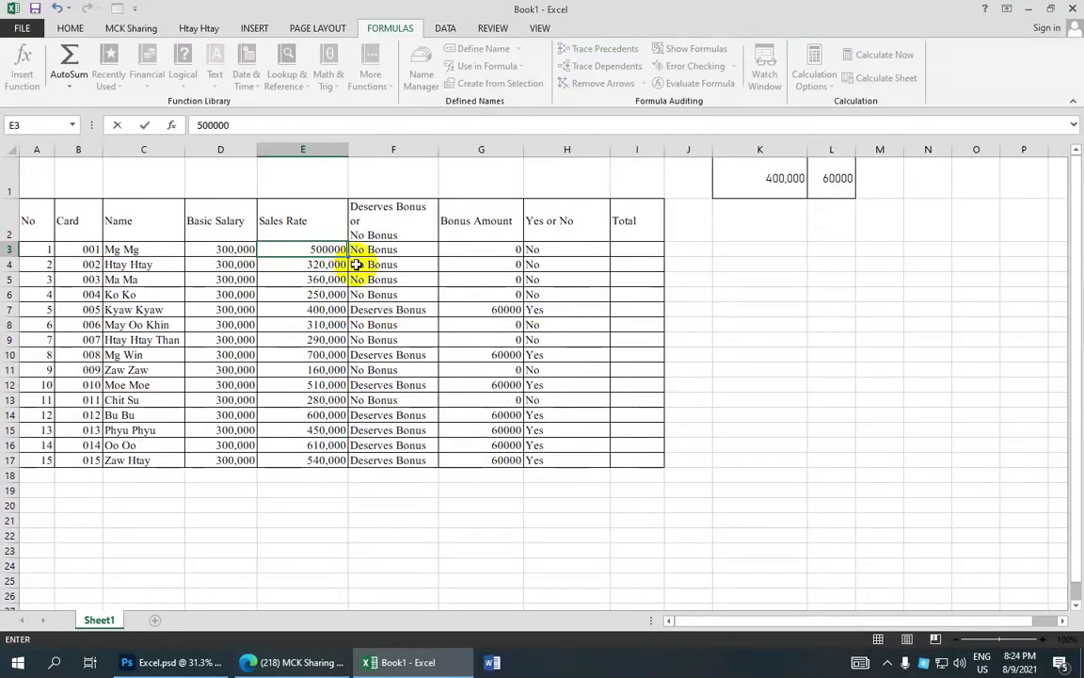
{"action": "key", "text": "Return"}
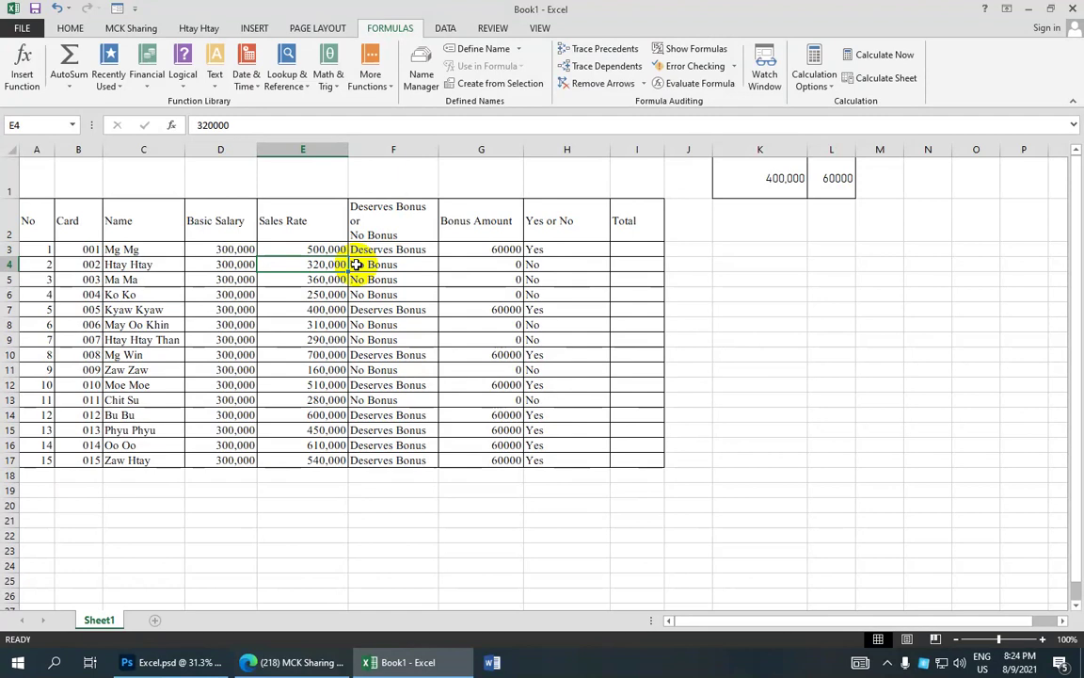
Check the bonus and Yes/No IF formulas in G3, H3, G4 and H4.
{"action": "left_click", "coordinate": [492, 249]}
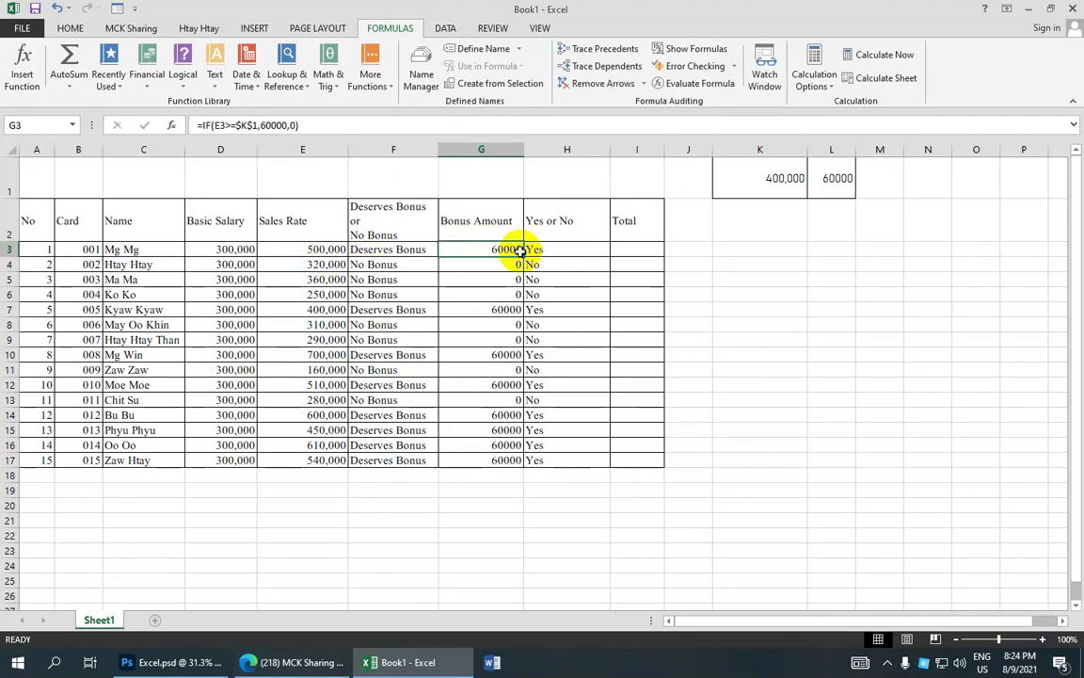
{"action": "left_click", "coordinate": [569, 250]}
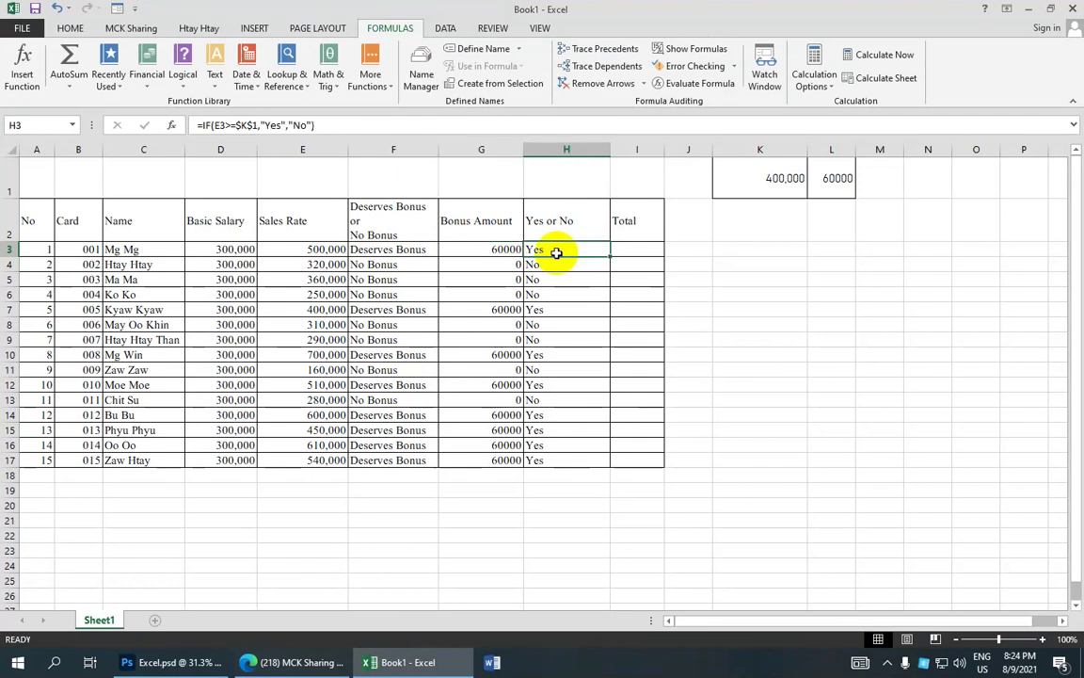
{"action": "left_click", "coordinate": [498, 250]}
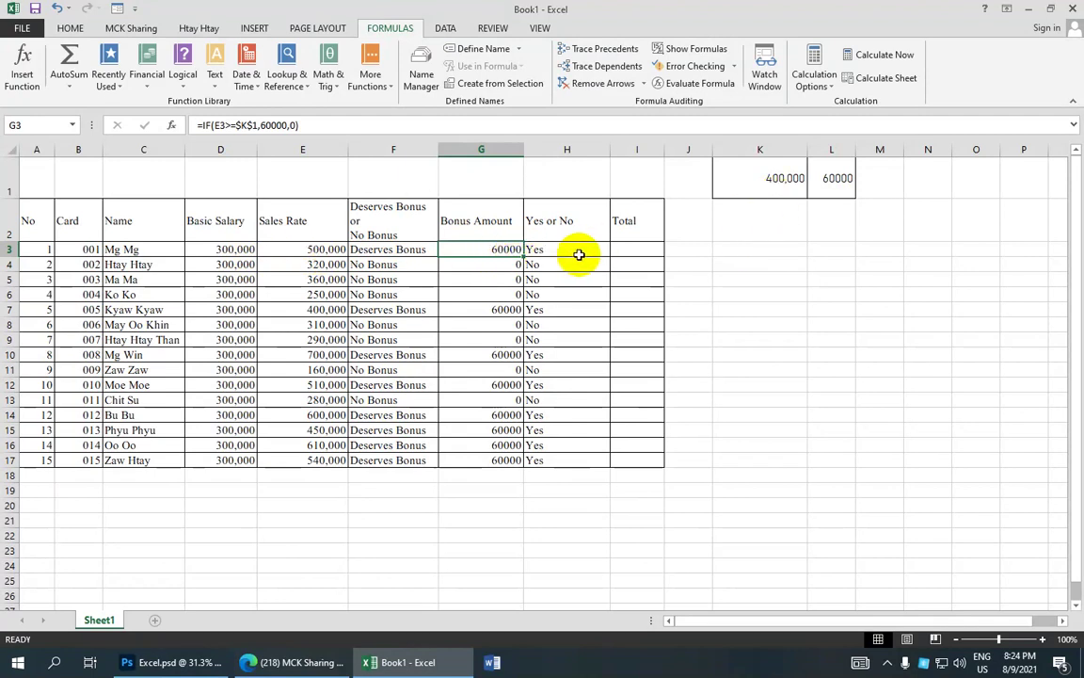
{"action": "left_click", "coordinate": [500, 264]}
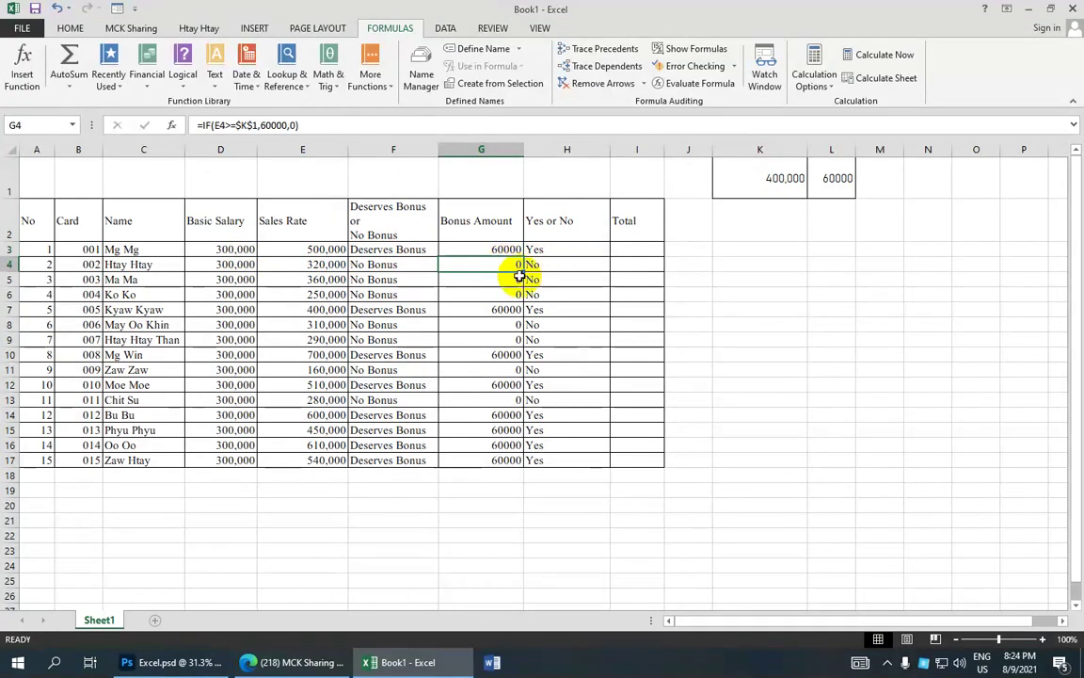
{"action": "left_click", "coordinate": [571, 268]}
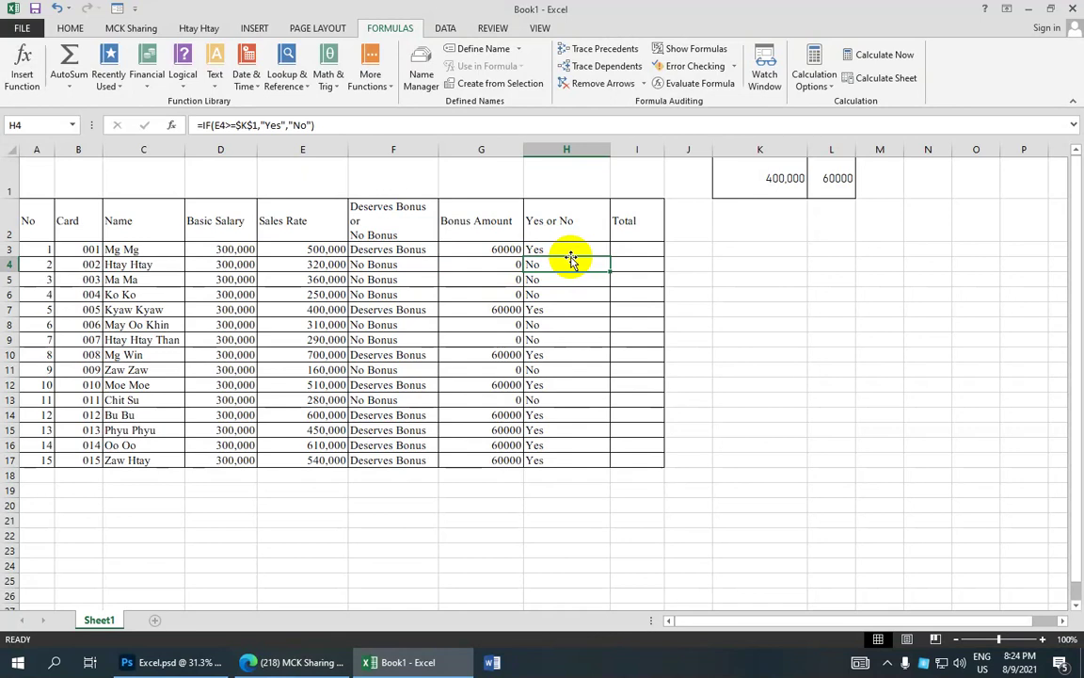
{"action": "left_click", "coordinate": [575, 251]}
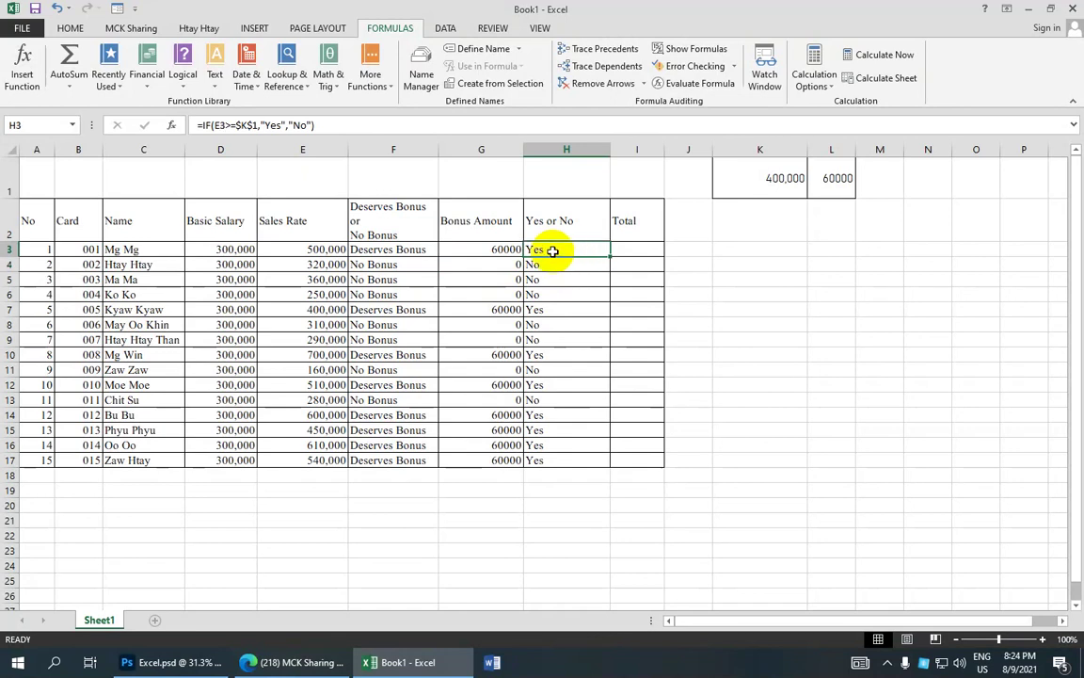
{"action": "left_click", "coordinate": [477, 253]}
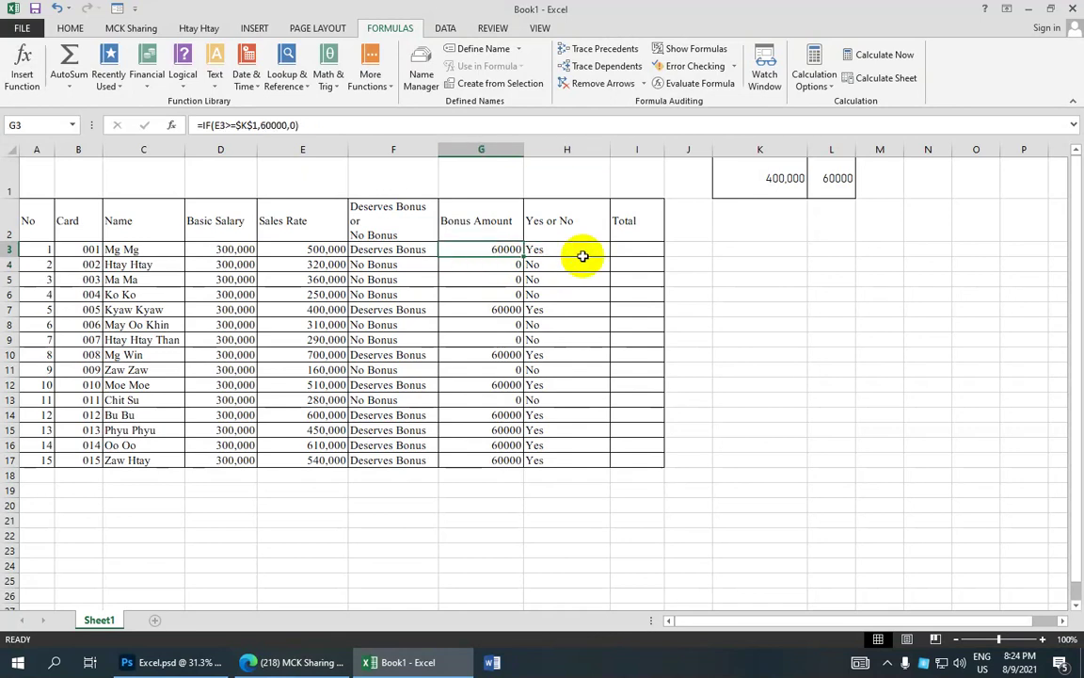
{"action": "left_click", "coordinate": [639, 252]}
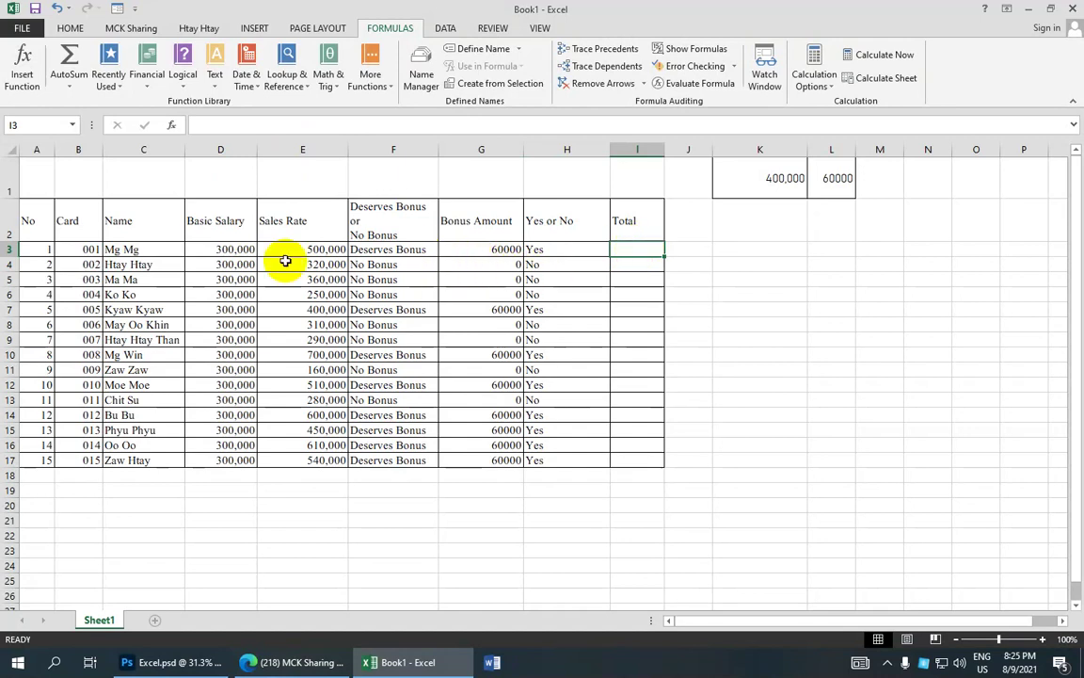
In Total cell I3, insert a SUM function with G3:H3 as its first argument.
{"action": "left_click", "coordinate": [507, 251]}
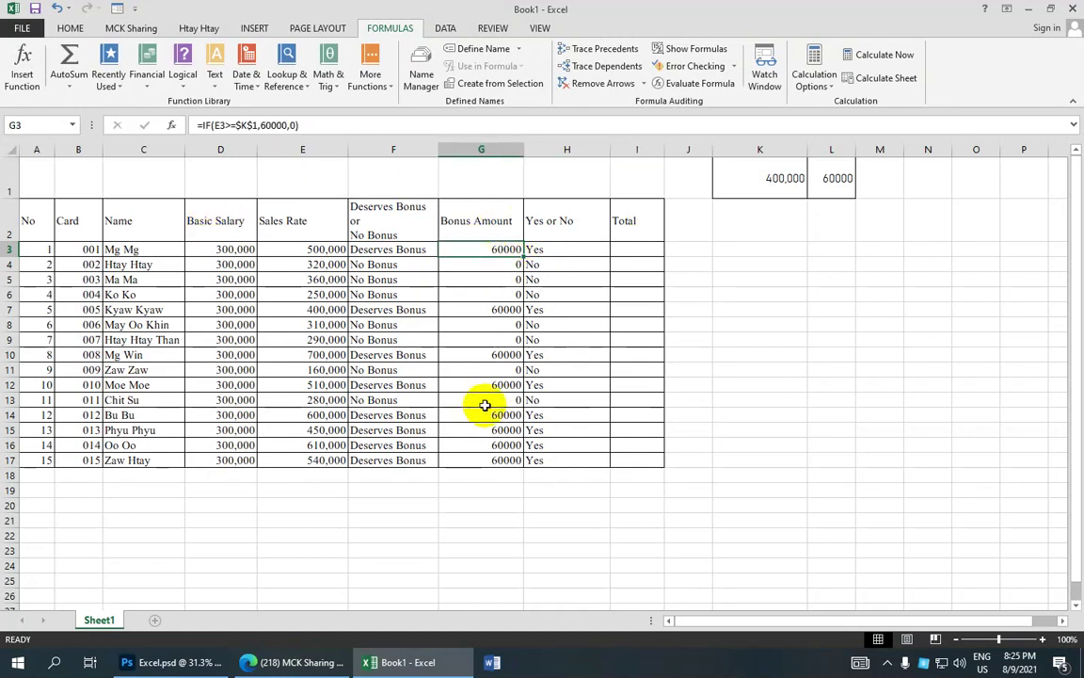
{"action": "left_click", "coordinate": [634, 249]}
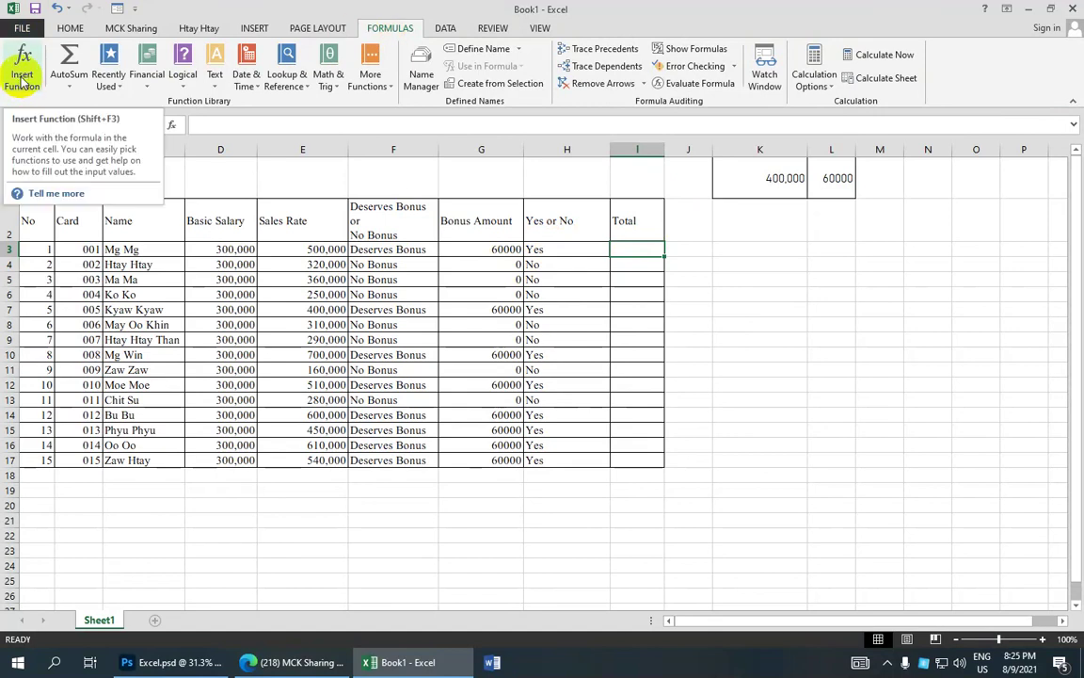
{"action": "left_click", "coordinate": [21, 80]}
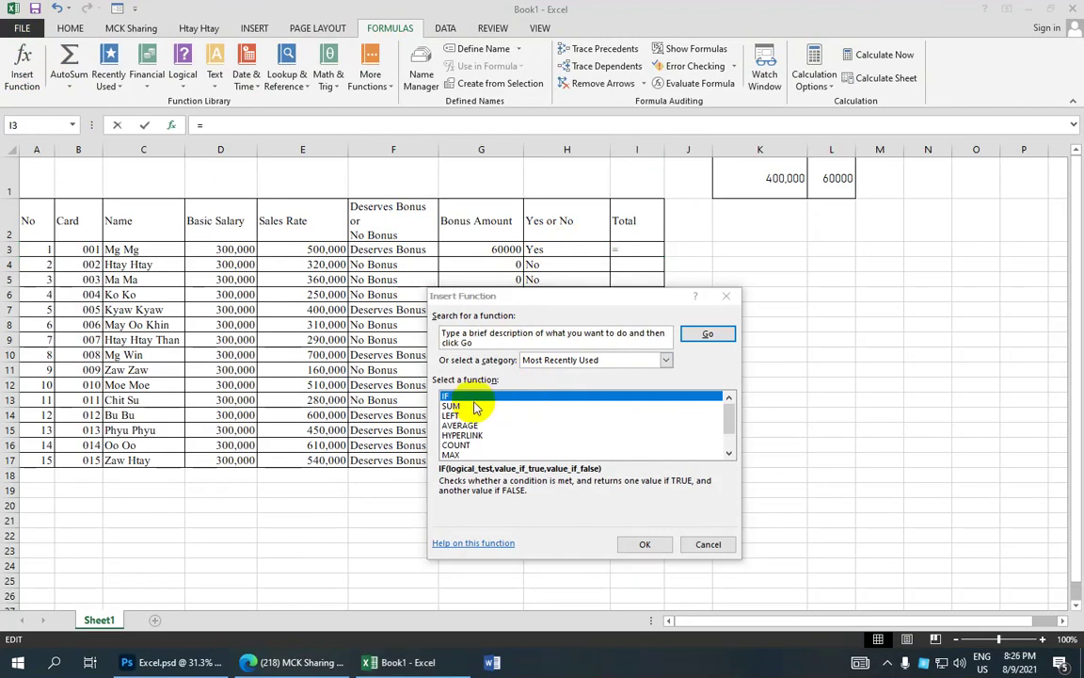
{"action": "left_click", "coordinate": [480, 406]}
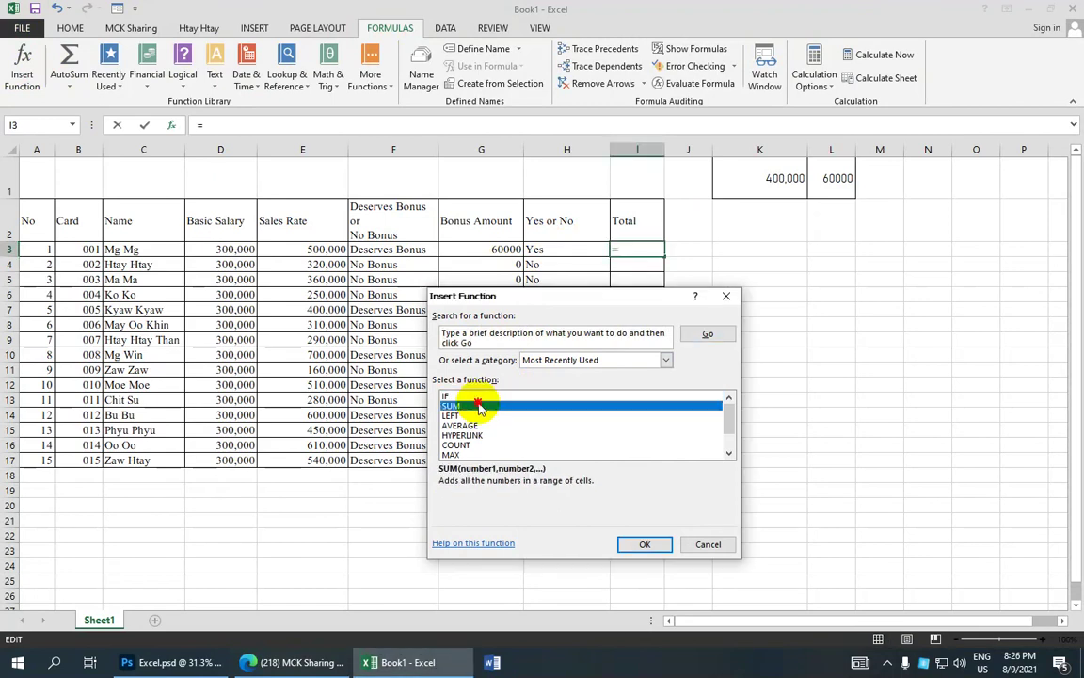
{"action": "double_click", "coordinate": [479, 406]}
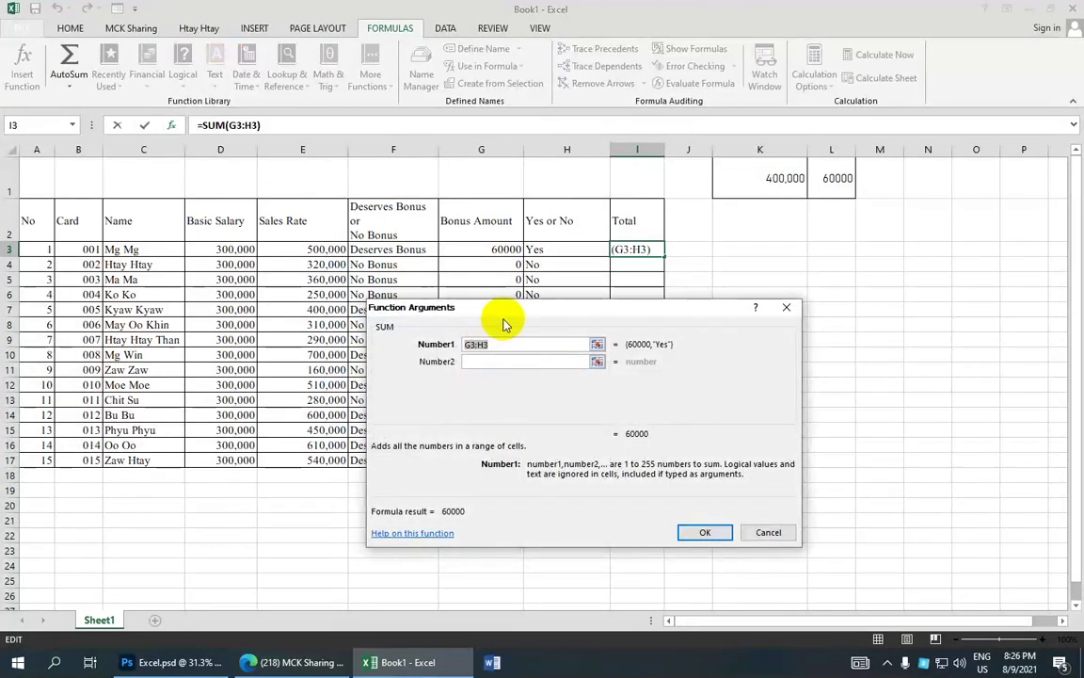
Add basic salary D3 as SUM's second argument so I3 shows 360,000.
{"action": "left_click_drag", "start_coordinate": [504, 324], "coordinate": [466, 355]}
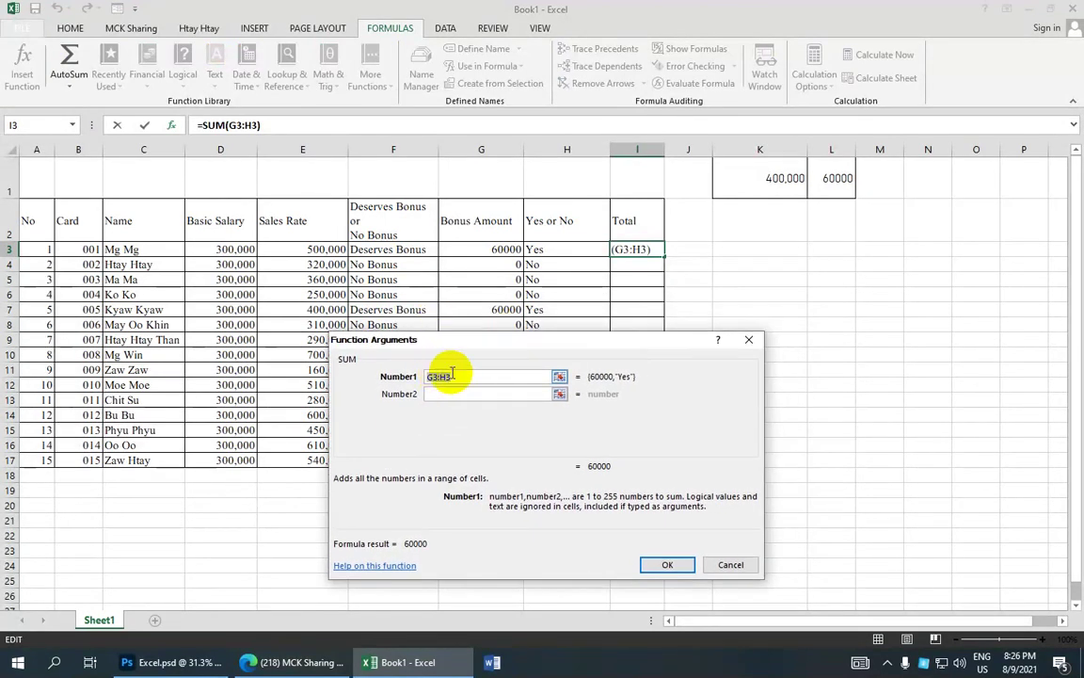
{"action": "left_click", "coordinate": [452, 375]}
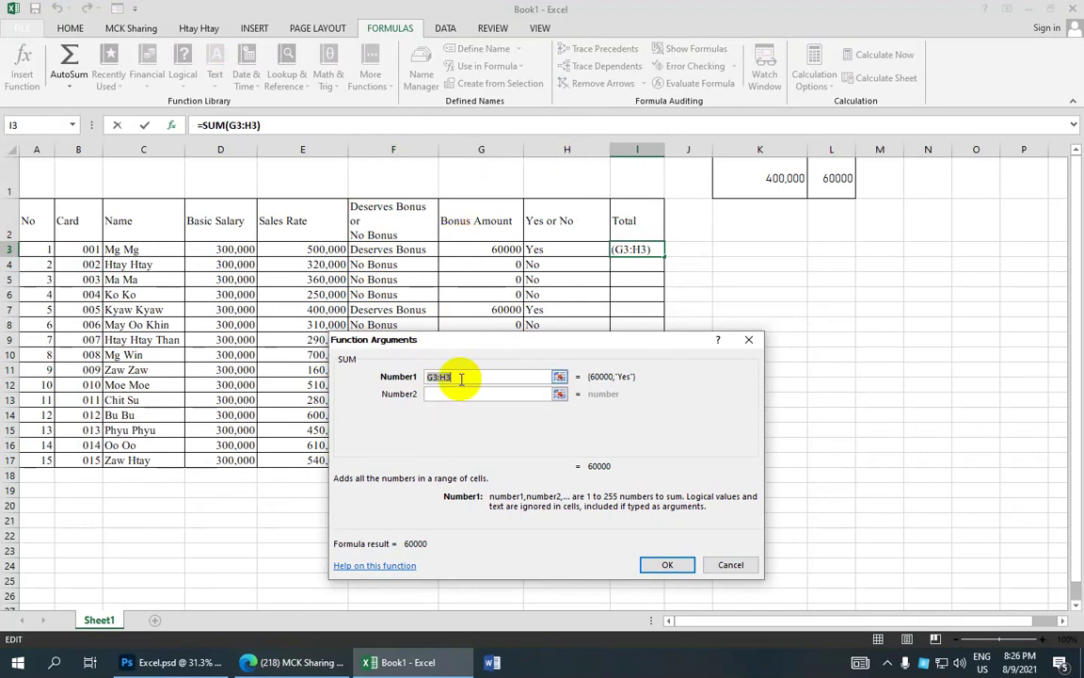
{"action": "key", "text": "Tab"}
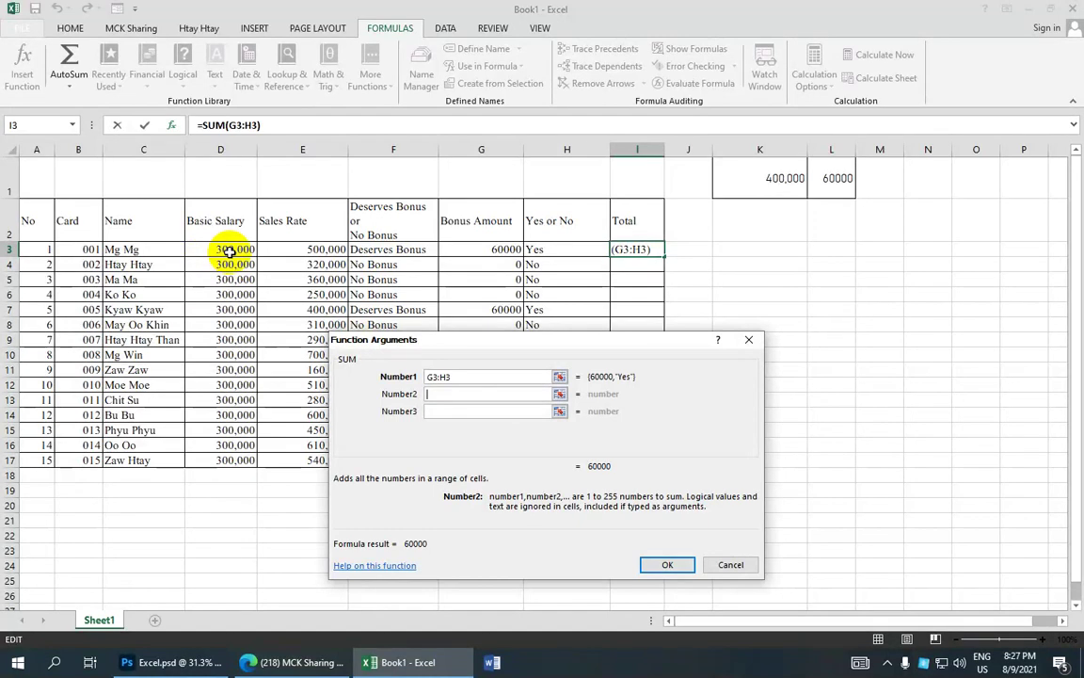
{"action": "left_click", "coordinate": [230, 251]}
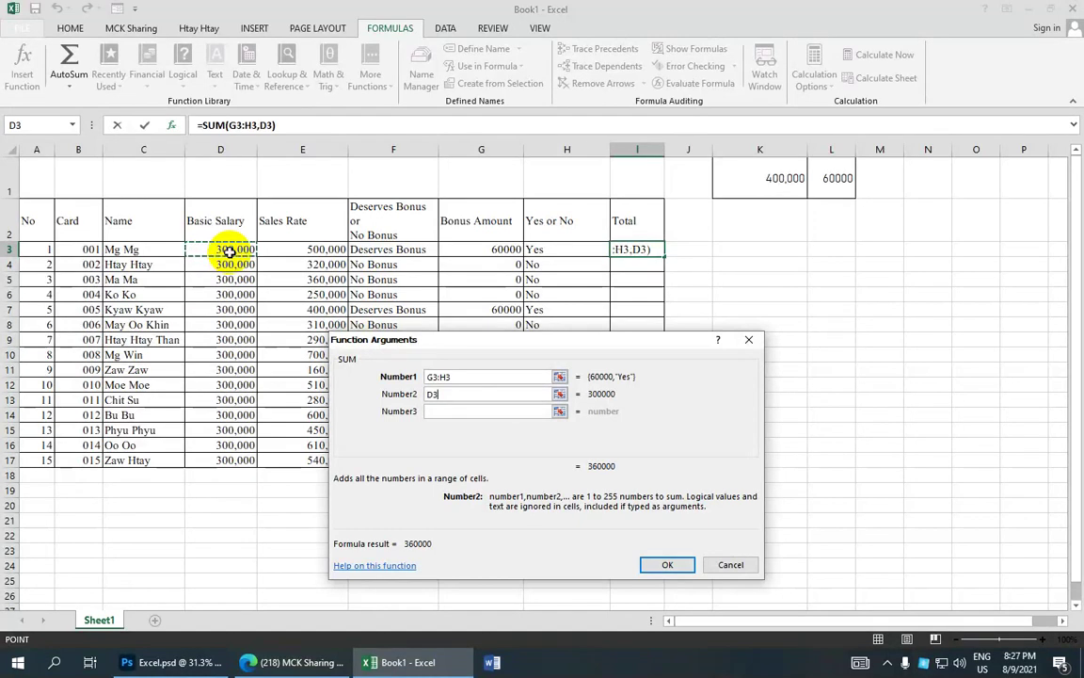
{"action": "left_click", "coordinate": [656, 568]}
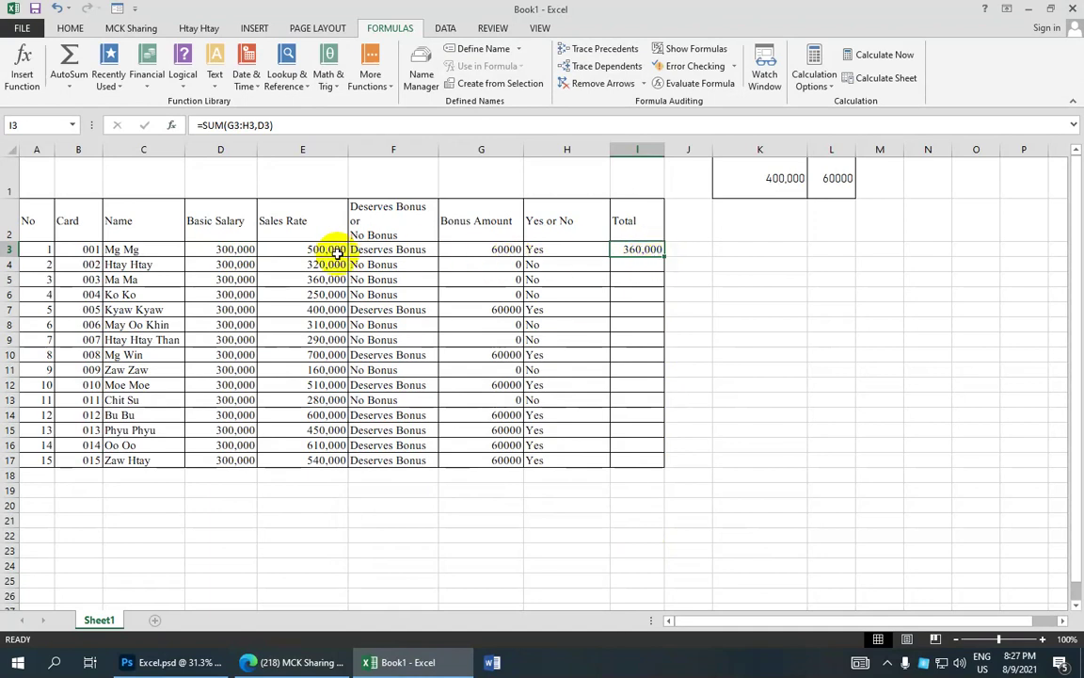
Fill the I3 Total formula down through row 17.
{"action": "left_click", "coordinate": [237, 250]}
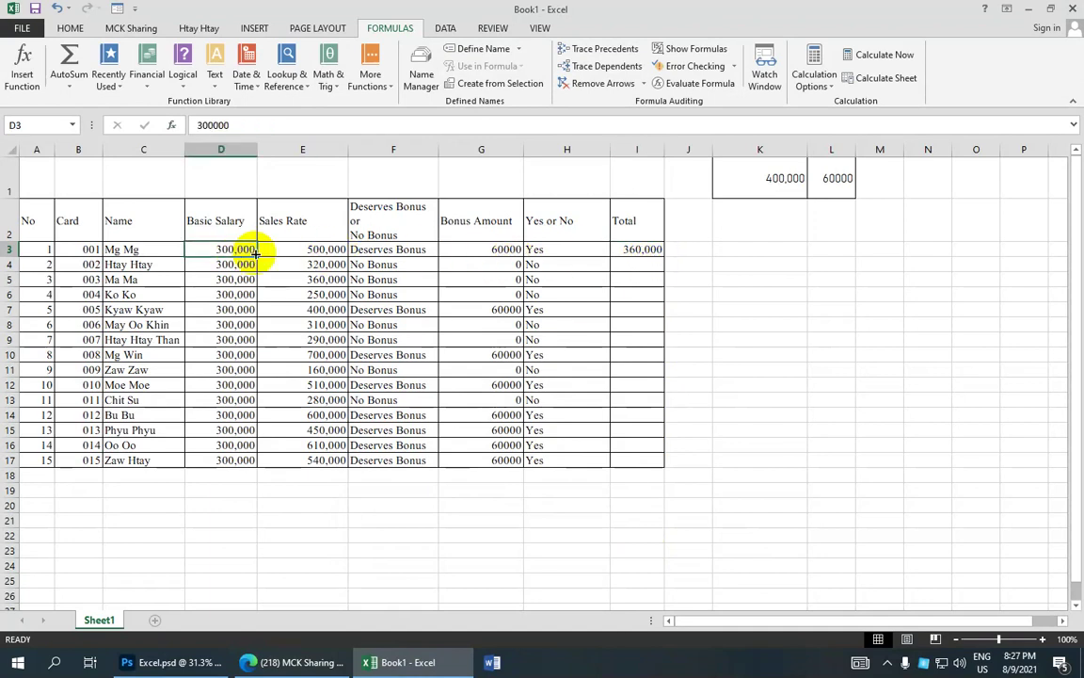
{"action": "left_click", "coordinate": [506, 250]}
{"action": "left_click", "coordinate": [638, 248]}
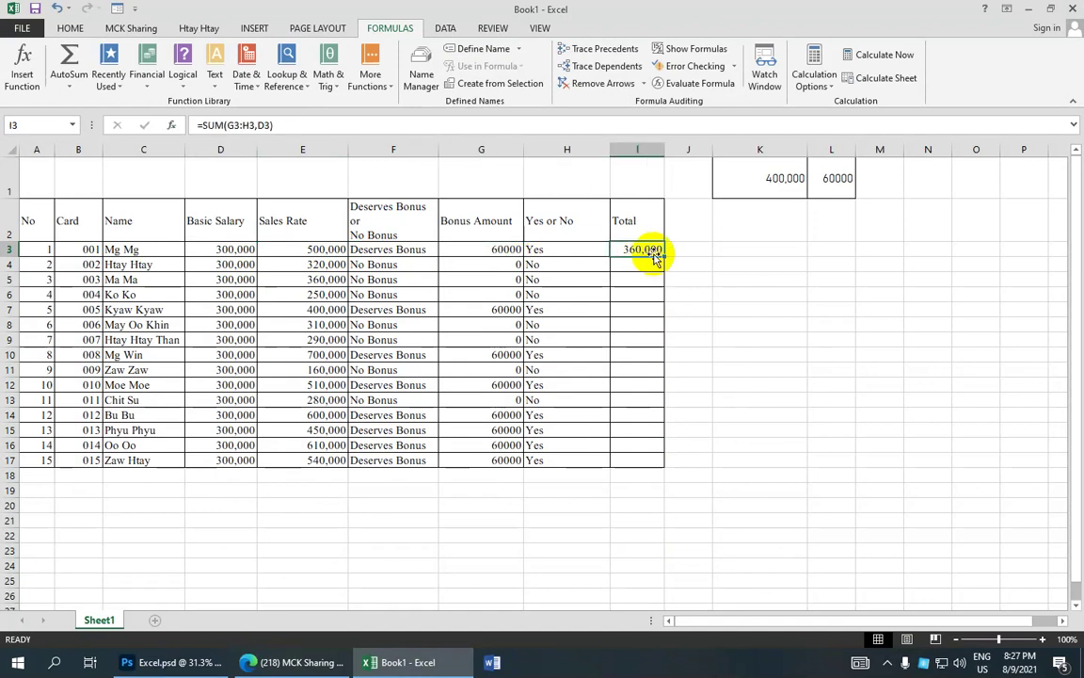
{"action": "left_click_drag", "start_coordinate": [665, 257], "coordinate": [640, 463]}
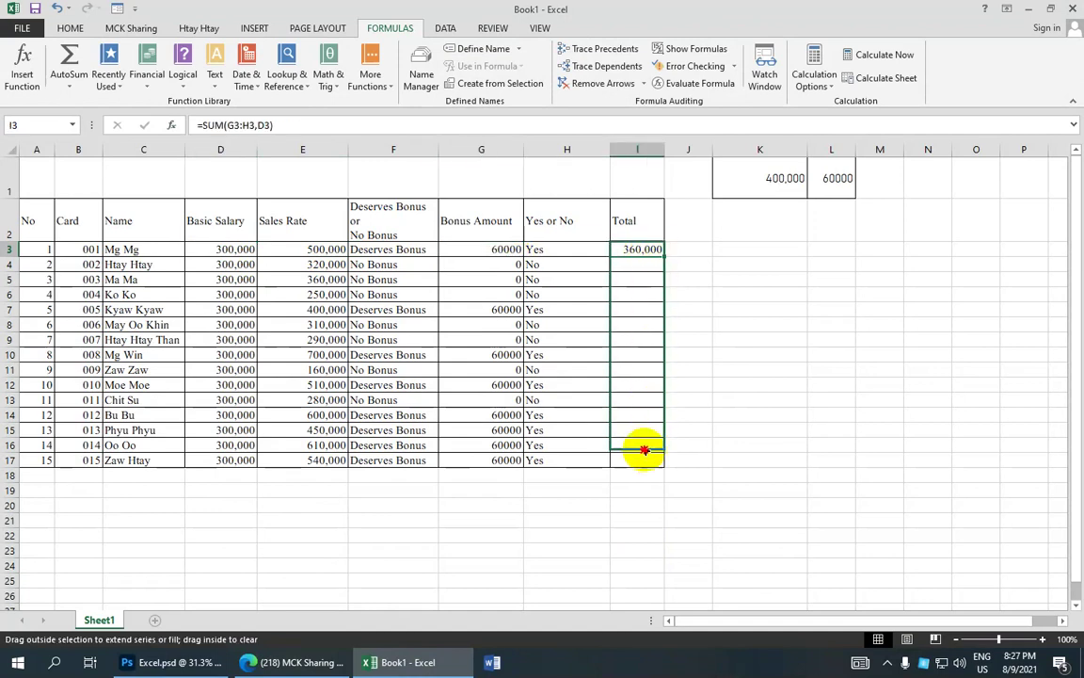
Spot-check the Totals in rows 4, 7, 8 and 11, then minimize Excel.
{"action": "left_click", "coordinate": [641, 264]}
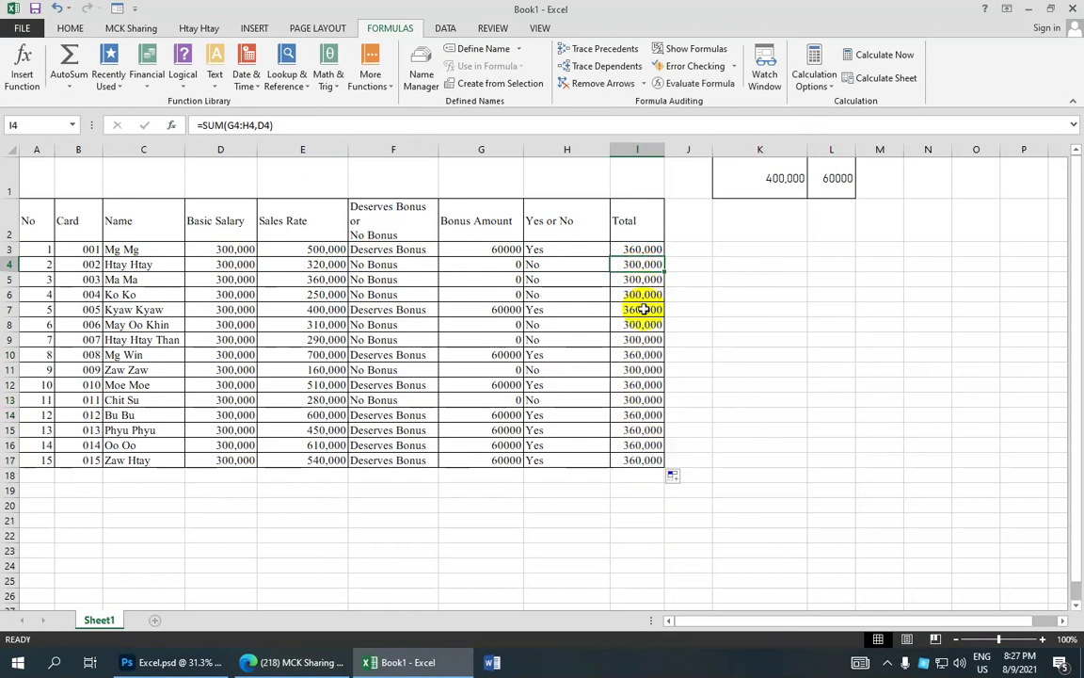
{"action": "left_click", "coordinate": [641, 309]}
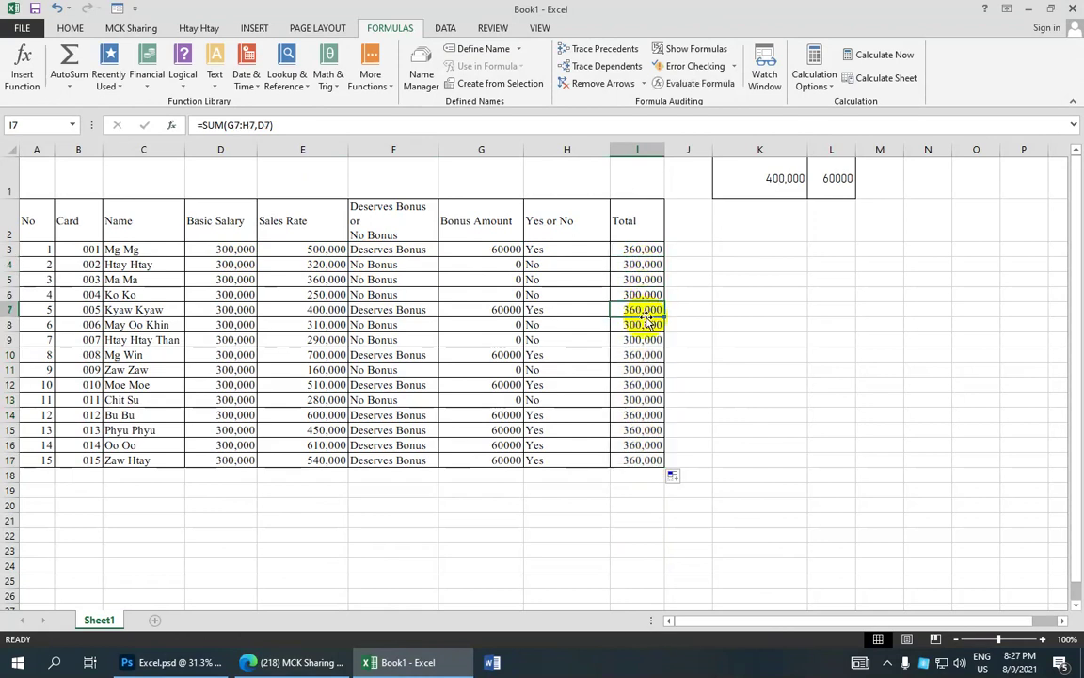
{"action": "left_click", "coordinate": [647, 323]}
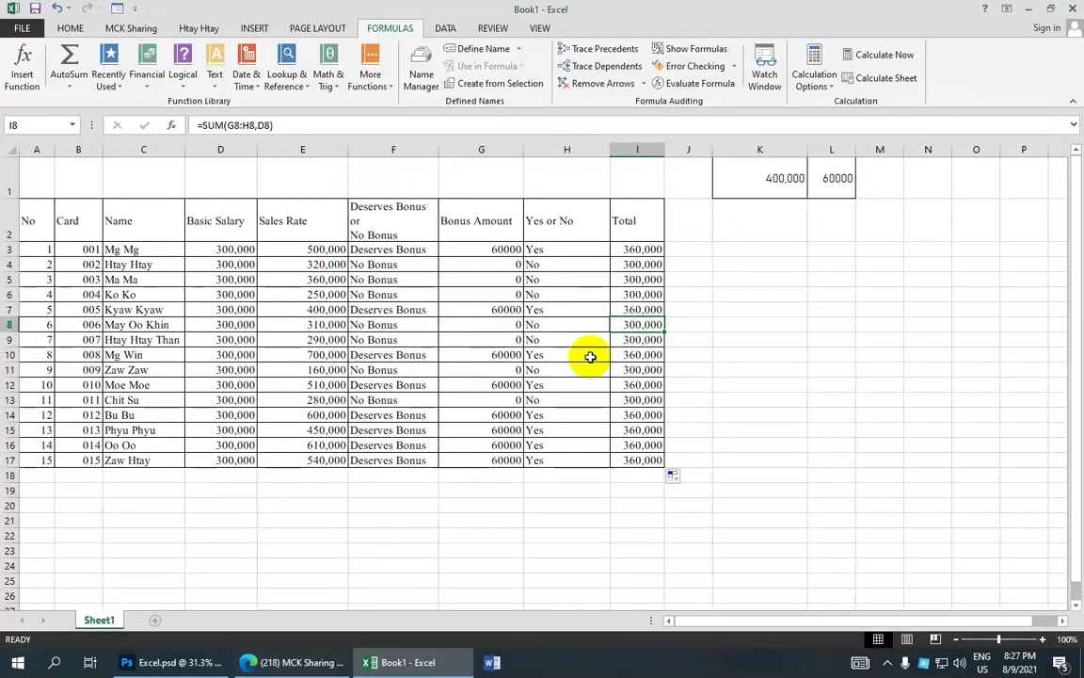
{"action": "left_click", "coordinate": [643, 367]}
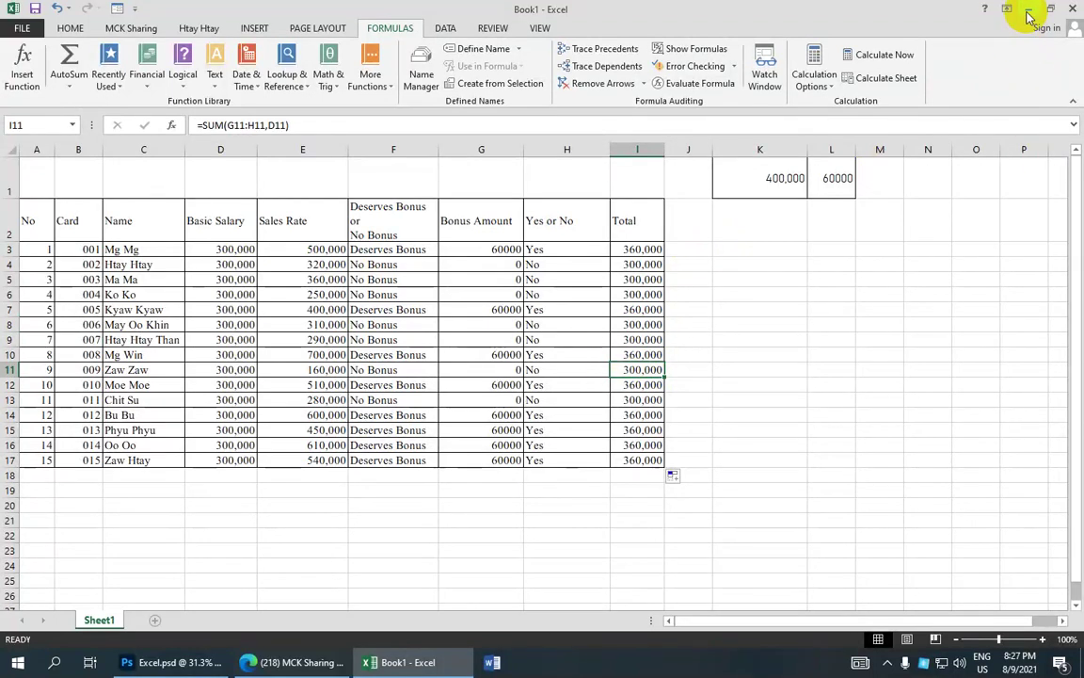
{"action": "left_click", "coordinate": [1027, 13]}
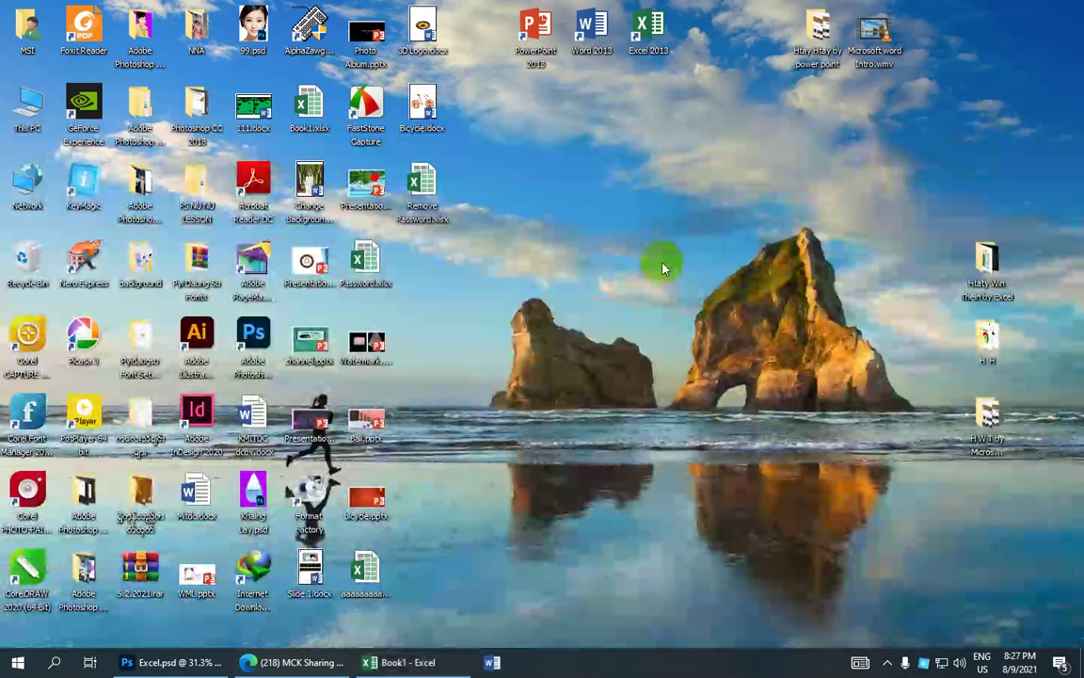